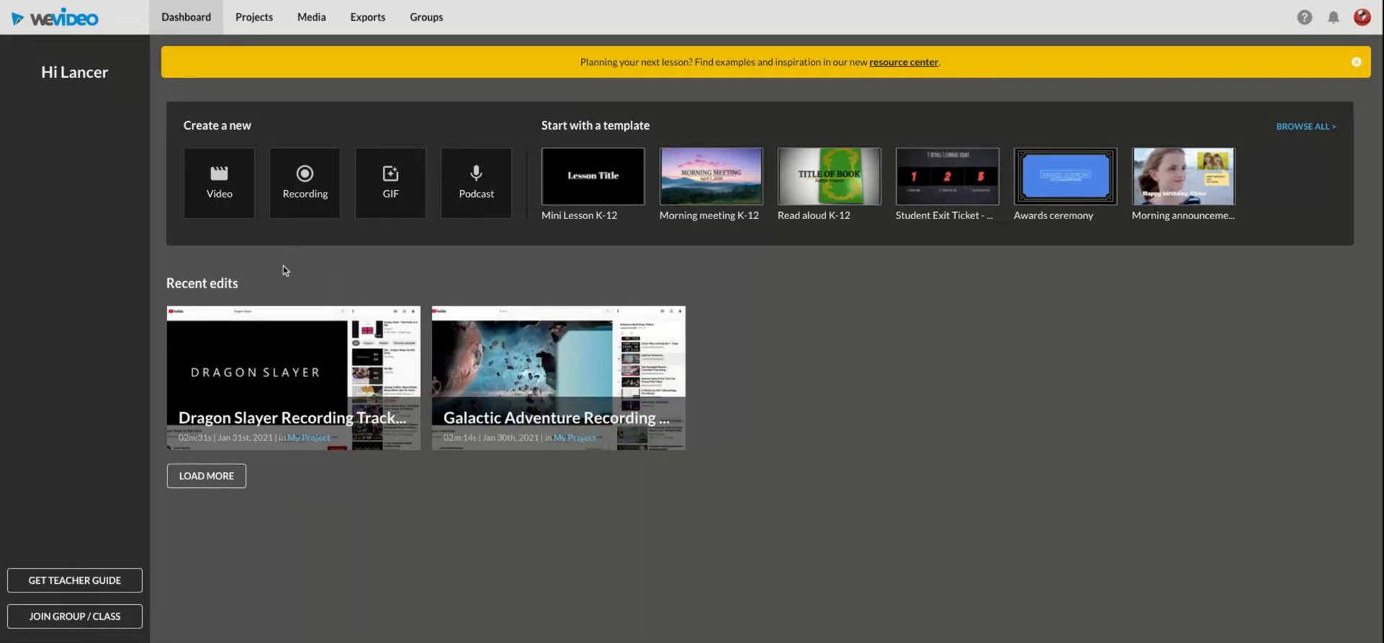
Step: Create a new video edit saved in My Project and place the Blue Smoke background at the start of the Video 1 track
click(233, 197)
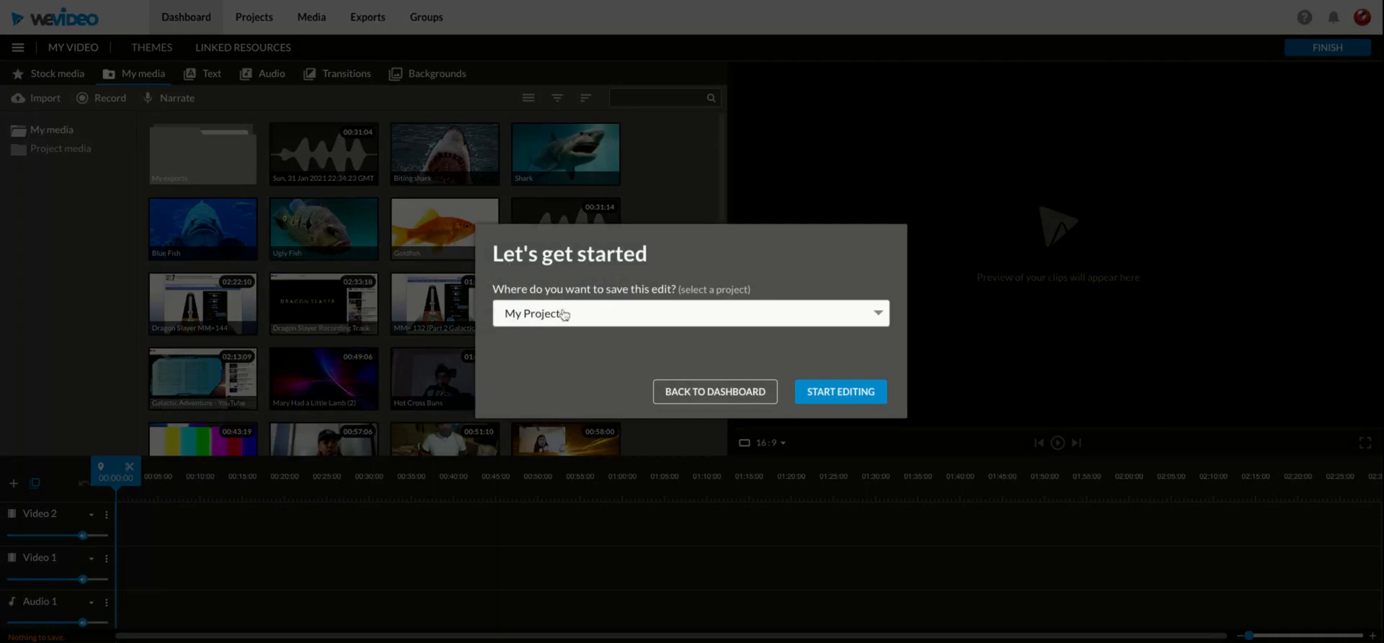
click(835, 393)
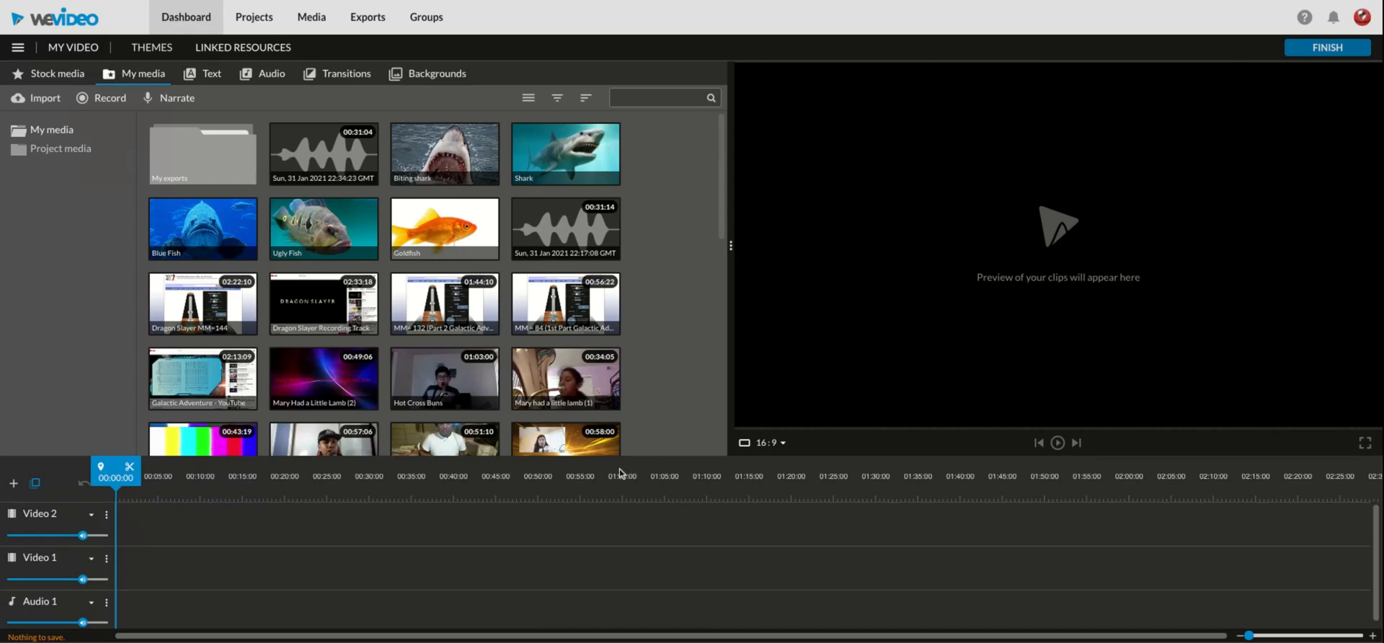
click(437, 75)
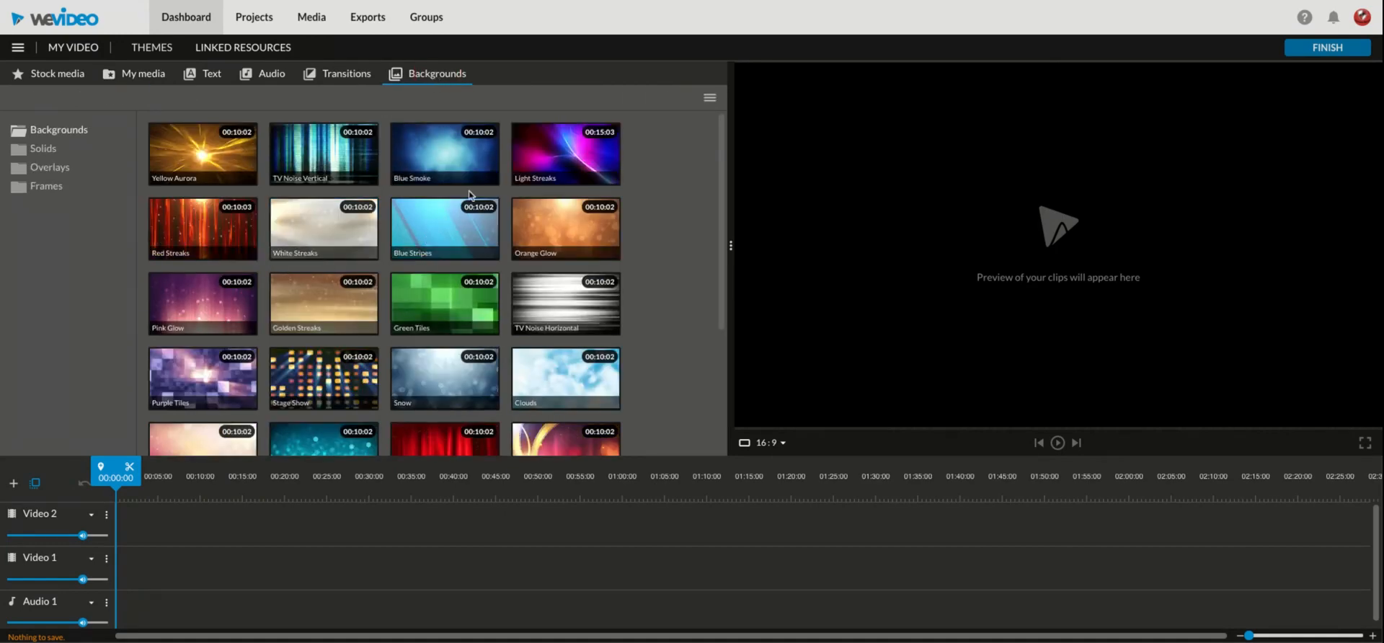
click(448, 171)
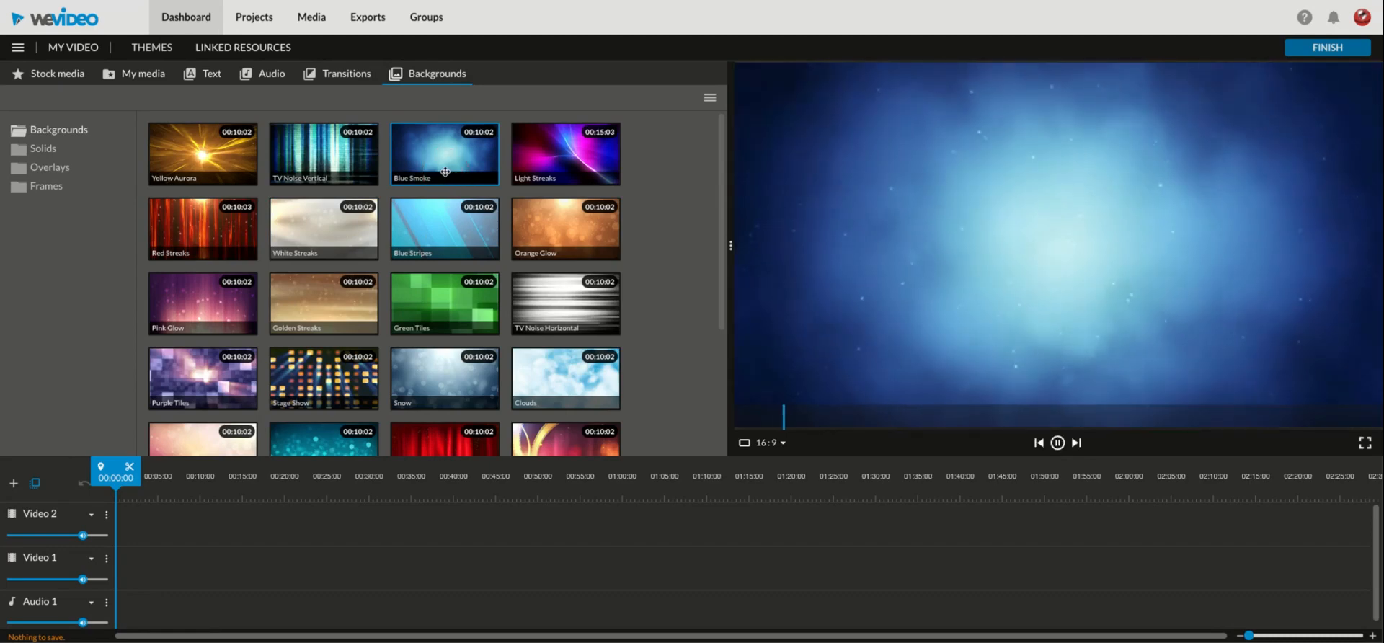
drag(445, 171, 135, 576)
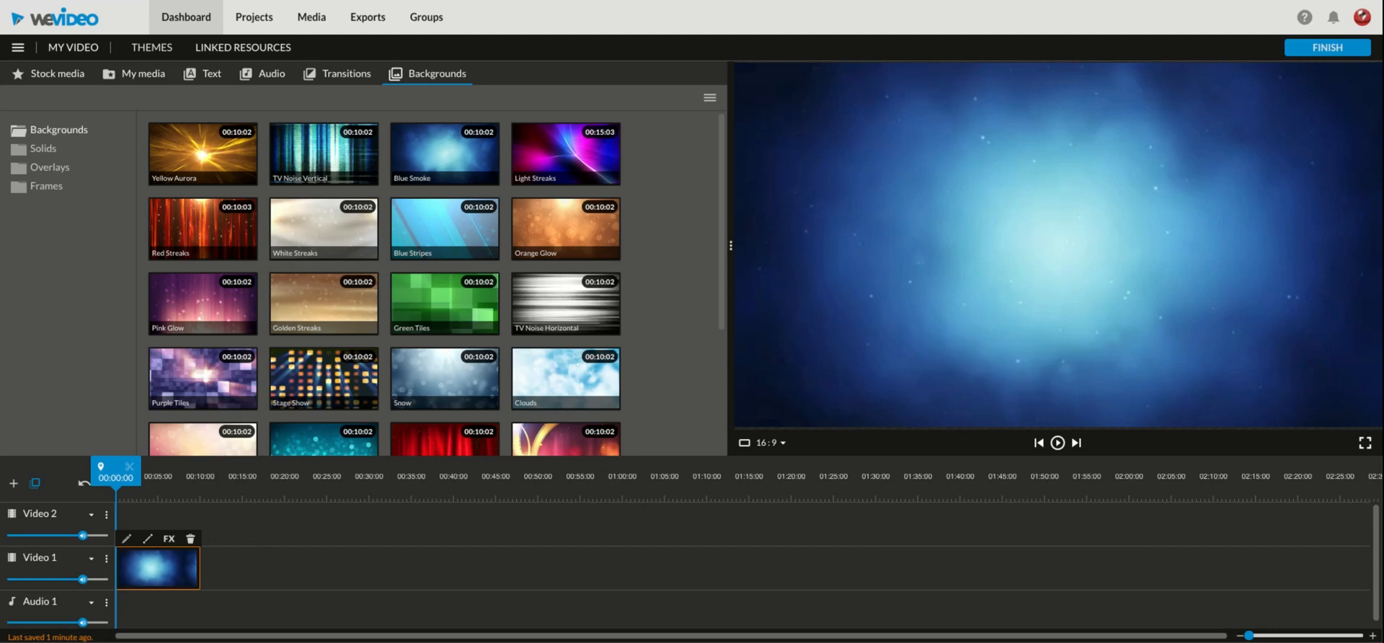
Step: Add the Whisper motion title at the start of Video 2 and save its text as "Once upon a time . . ."
click(211, 78)
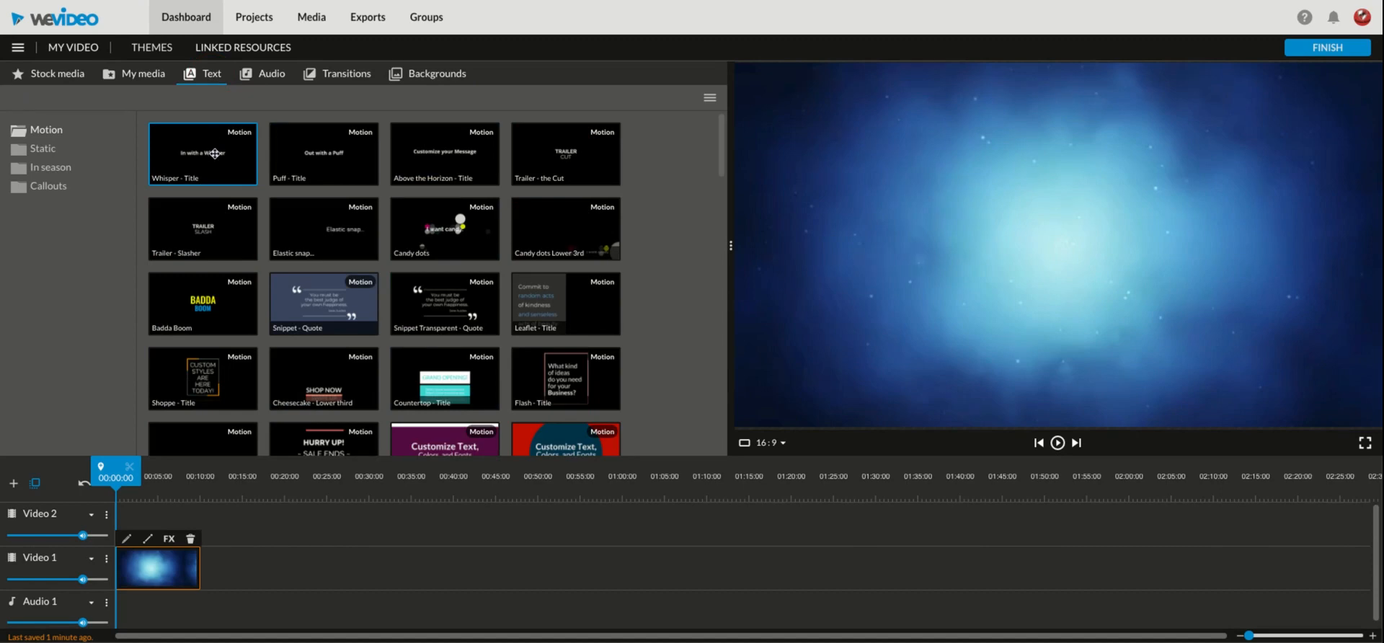
click(215, 153)
drag(215, 154, 137, 523)
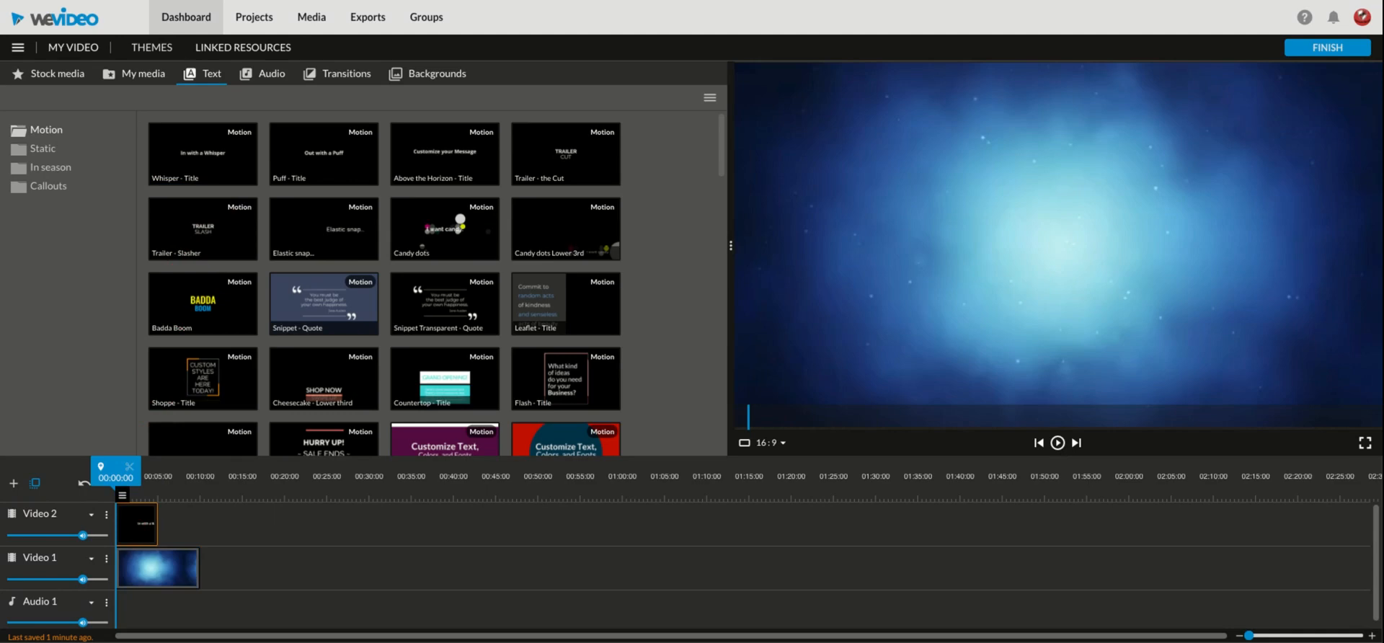
double_click(137, 524)
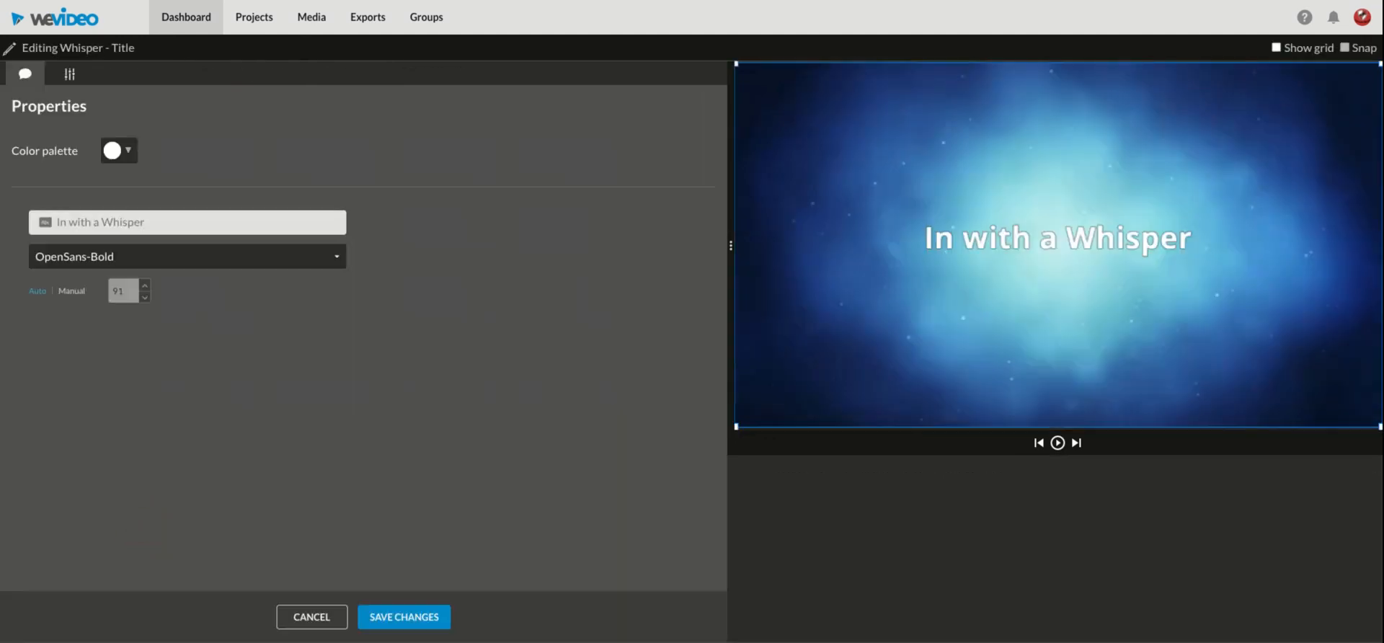
click(153, 223)
text(Onc)
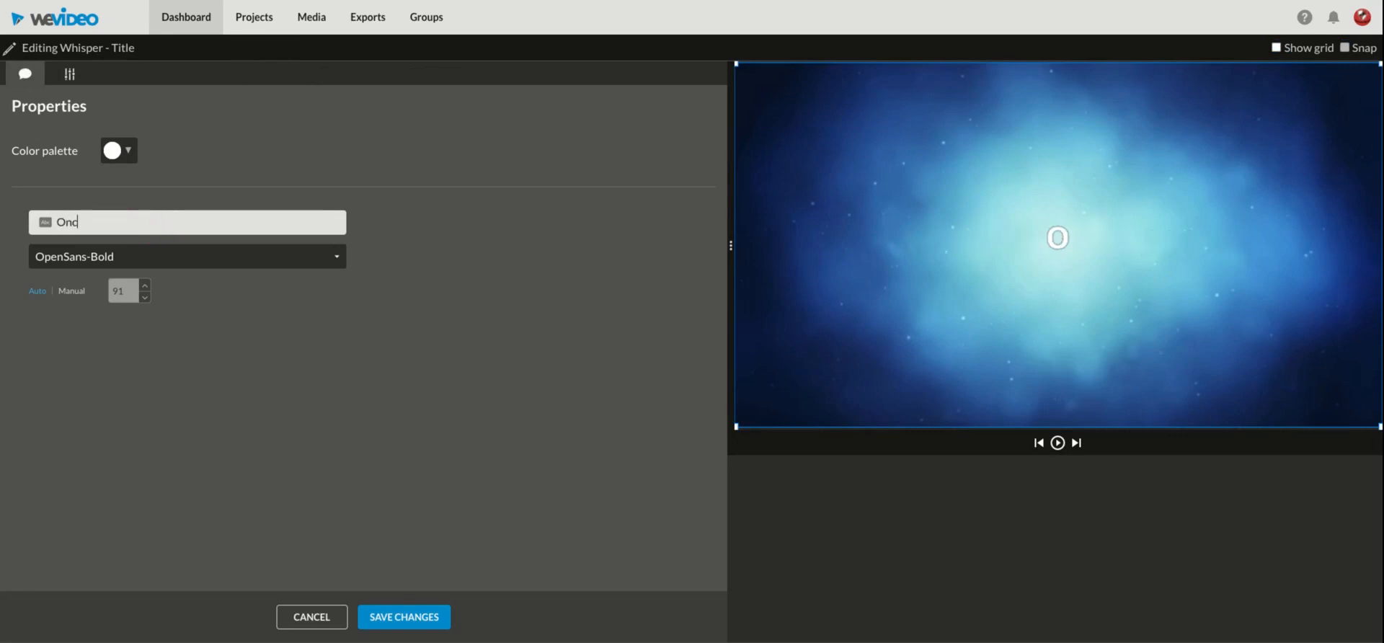
text(e upon a)
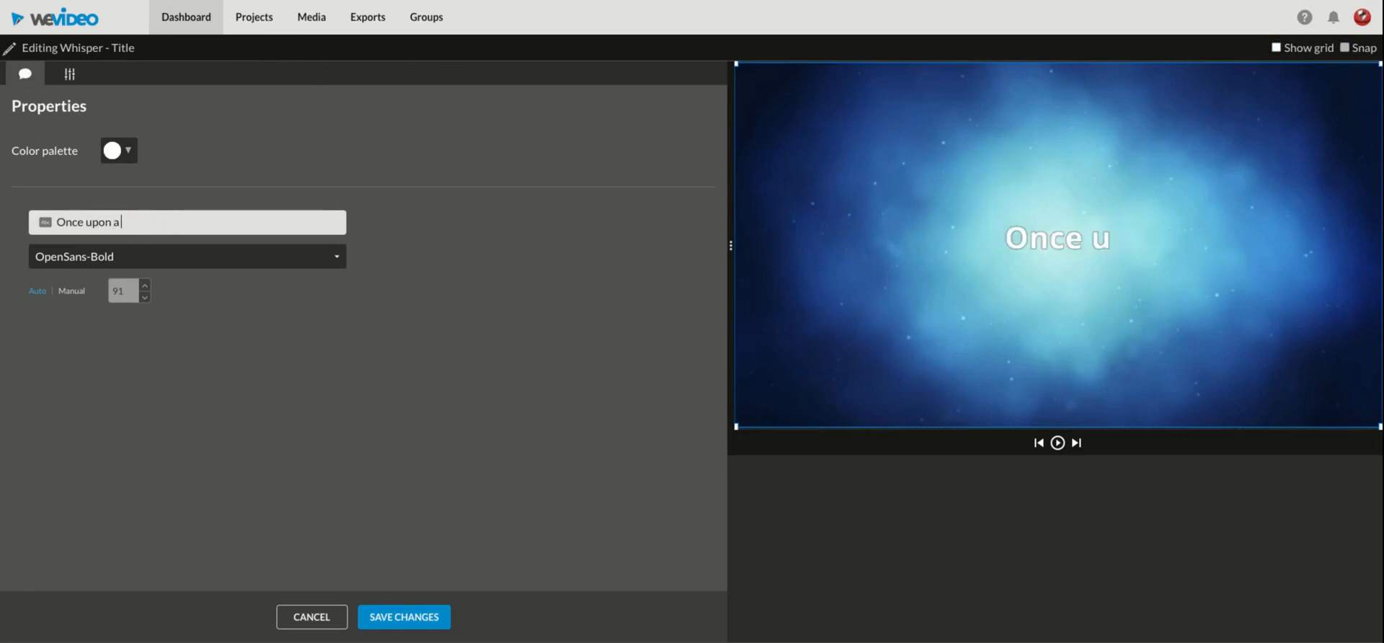
text( time . . .)
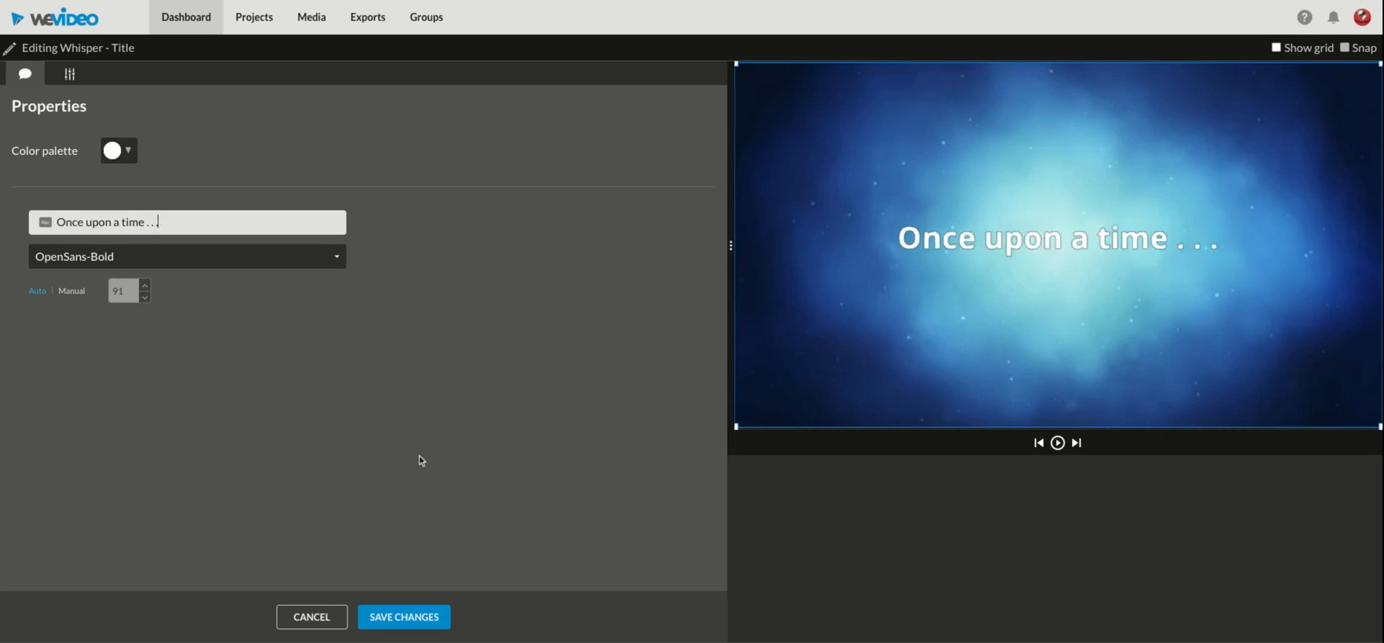
click(422, 616)
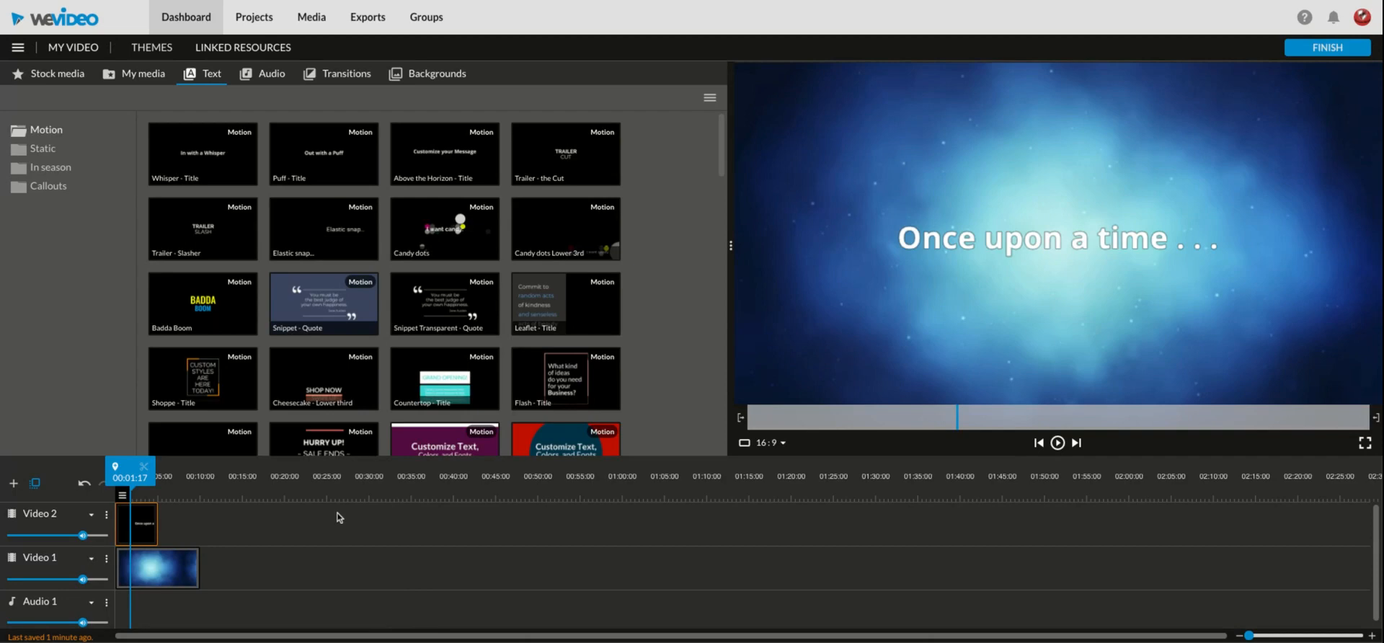
Step: Place the Goldfish, Ugly Fish, Blue Fish, Shark and Biting shark images in that order after the title on Video 2
click(142, 74)
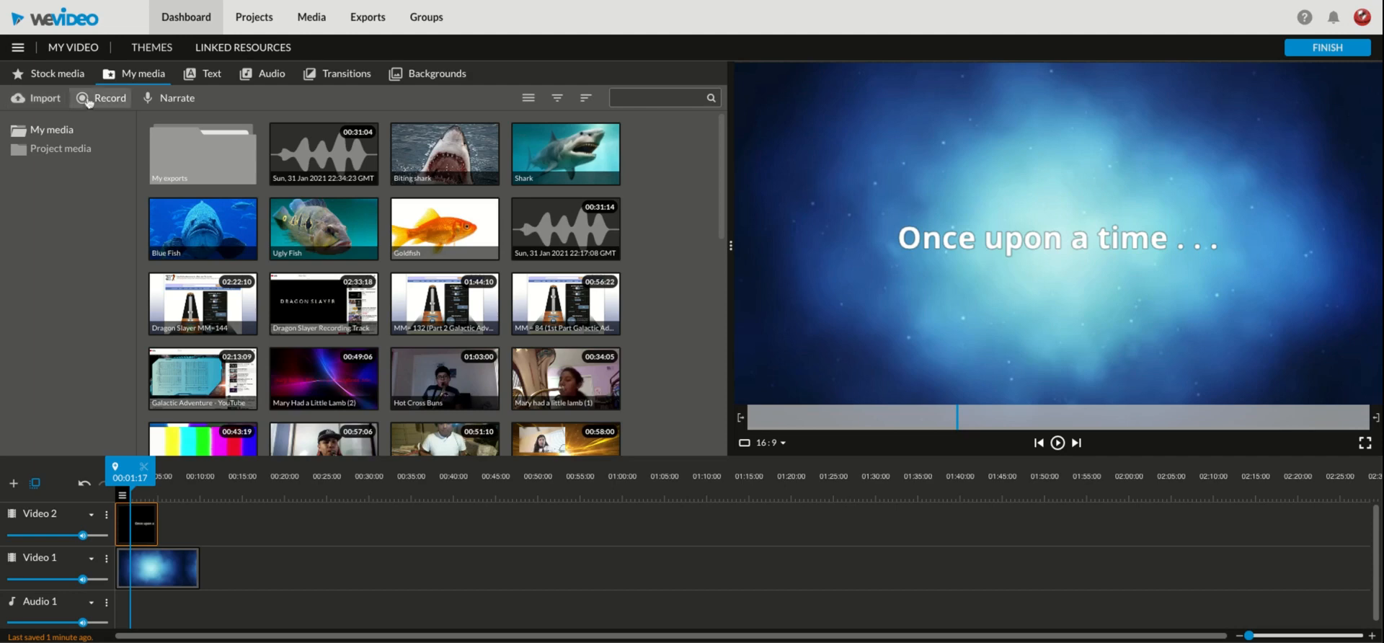
click(428, 234)
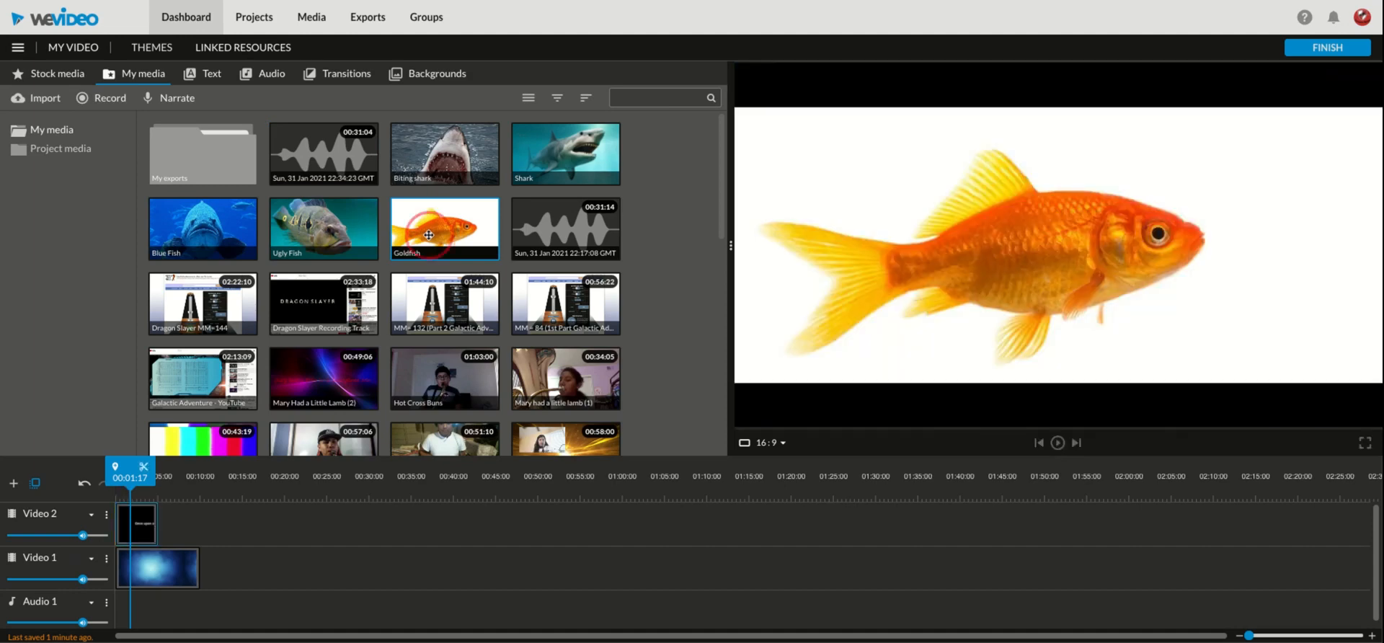
drag(428, 233, 180, 524)
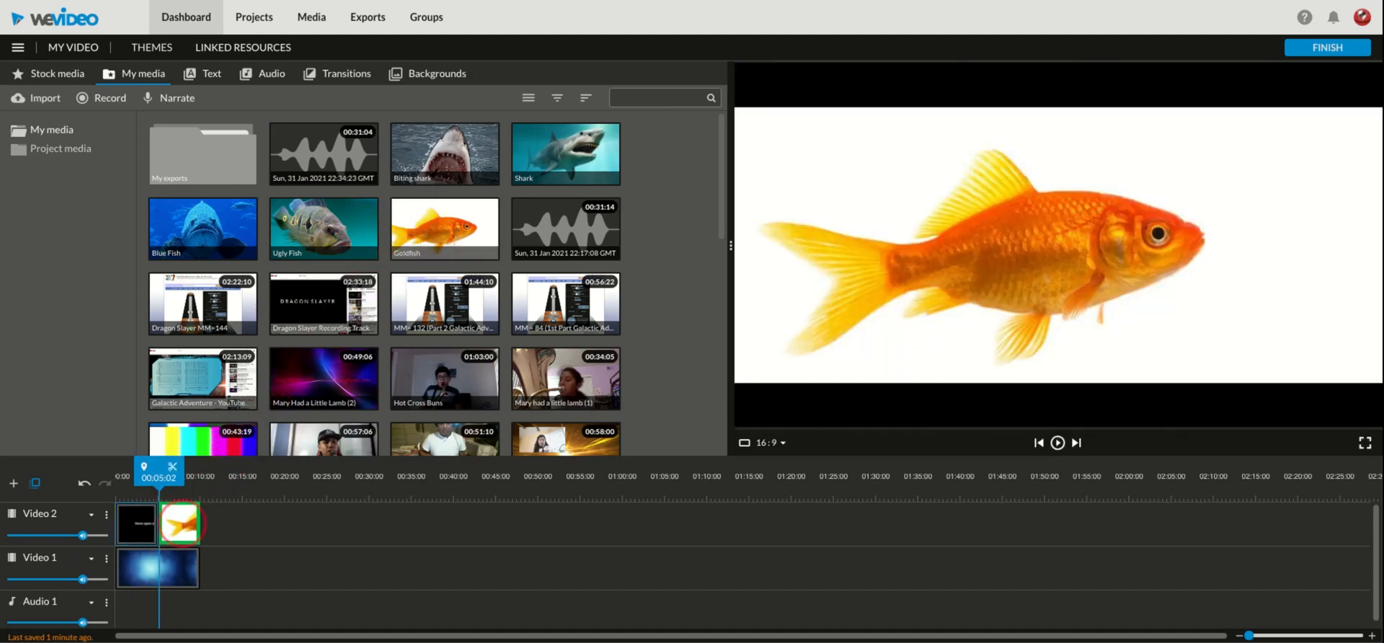
click(335, 247)
drag(335, 248, 217, 526)
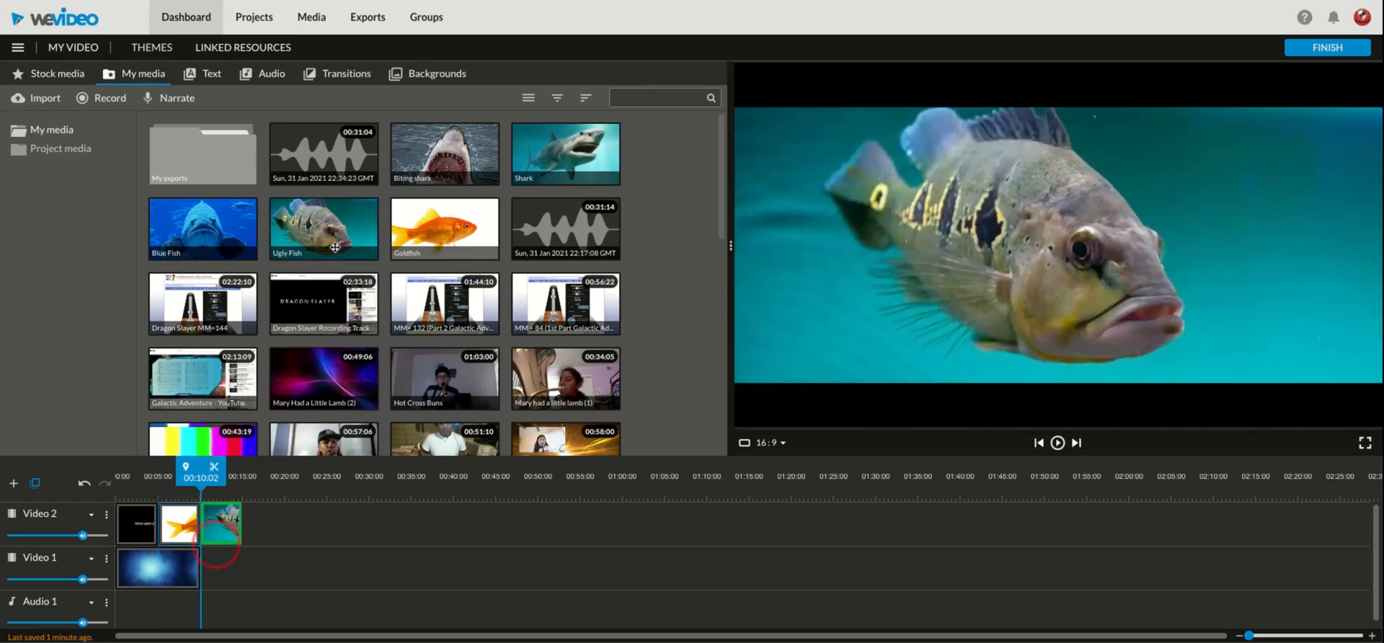
click(231, 230)
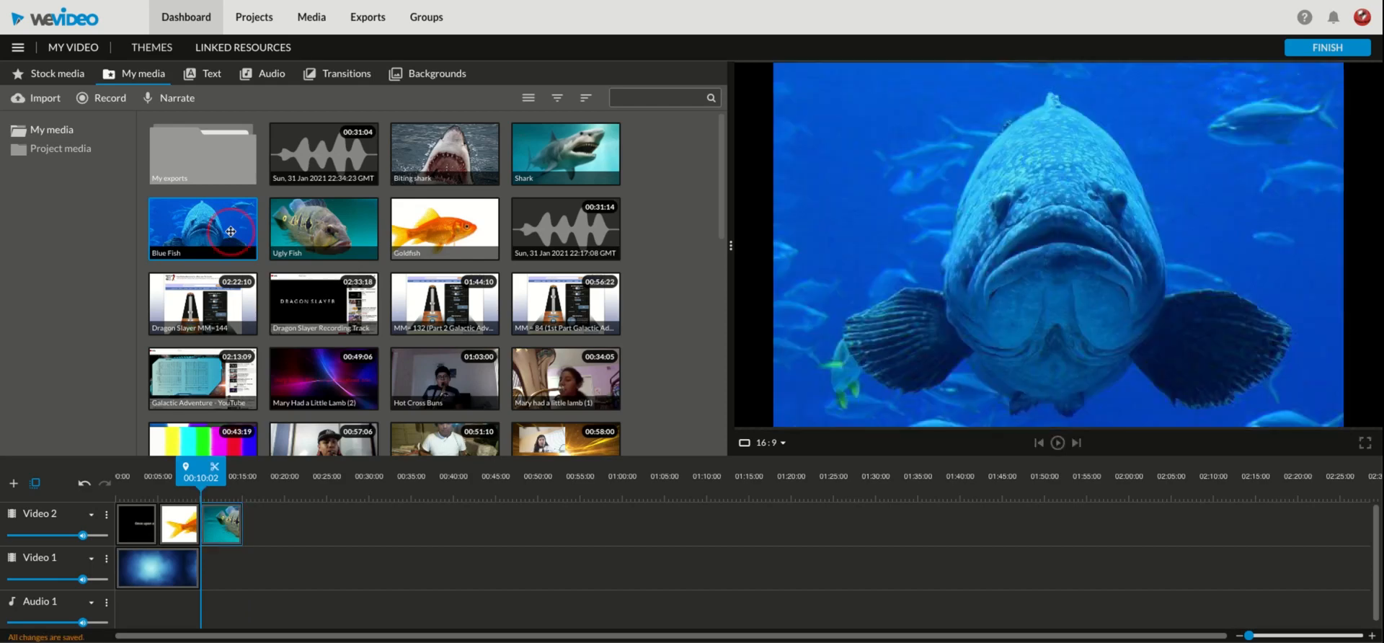
drag(231, 231, 264, 533)
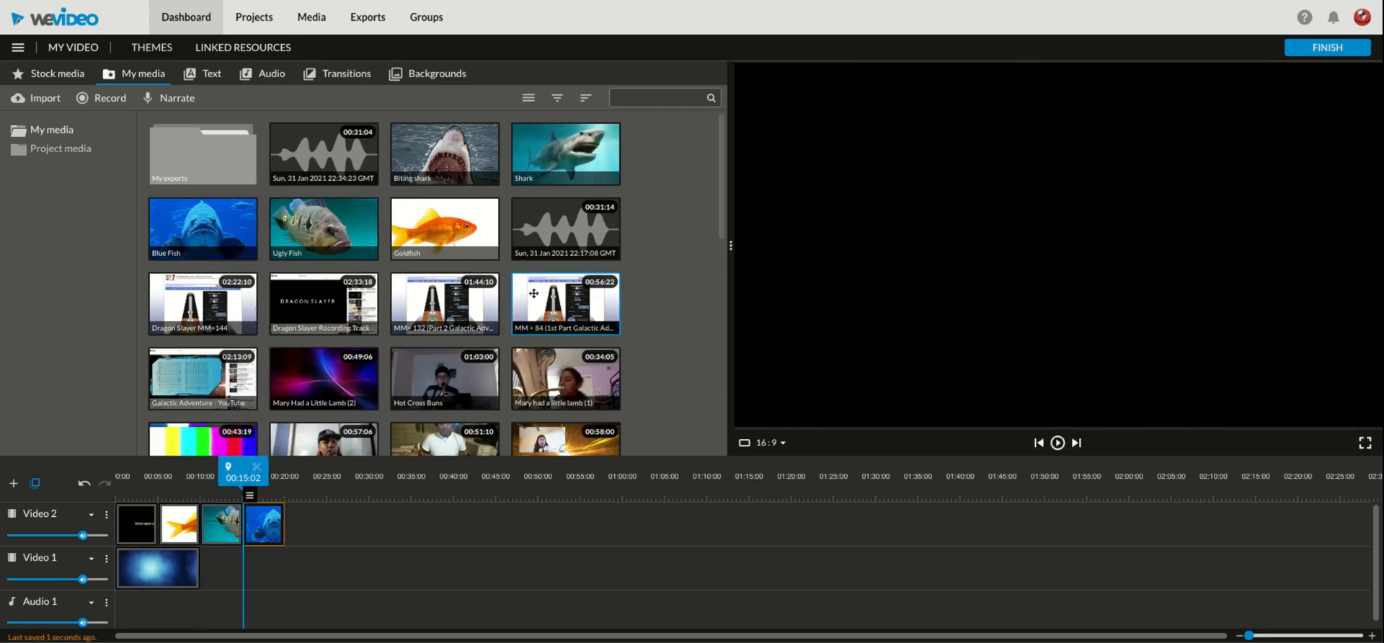
click(591, 157)
drag(592, 157, 305, 529)
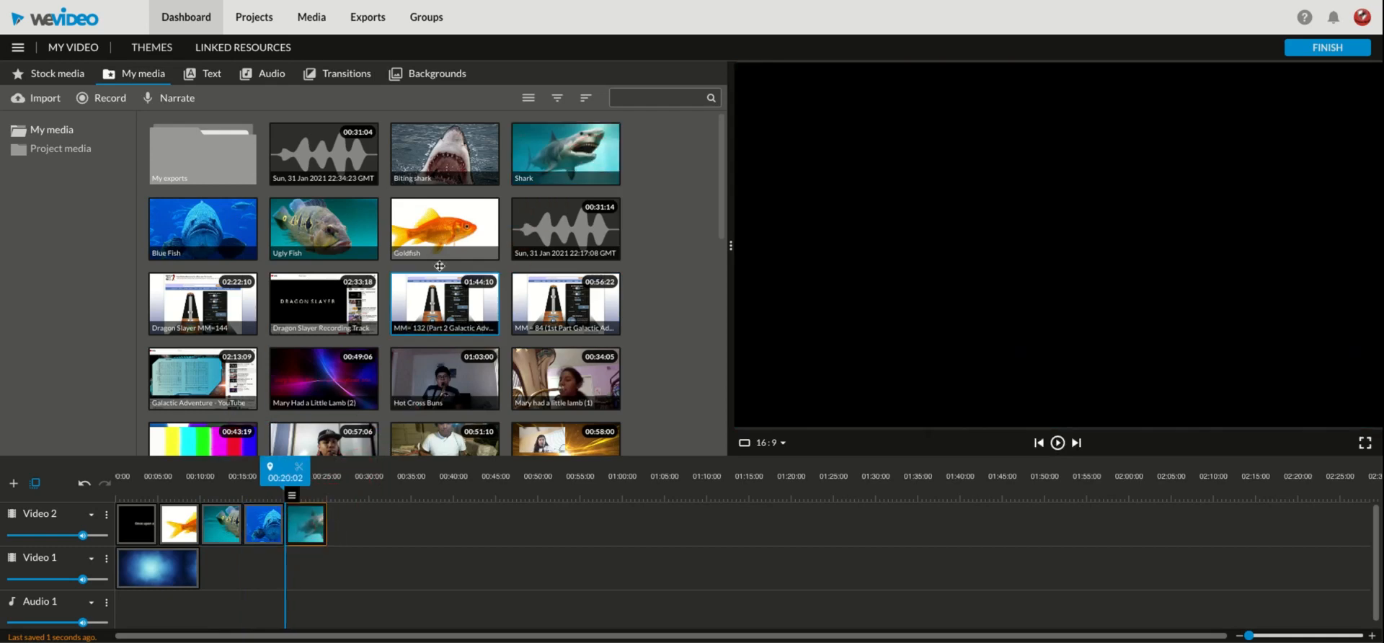
click(465, 152)
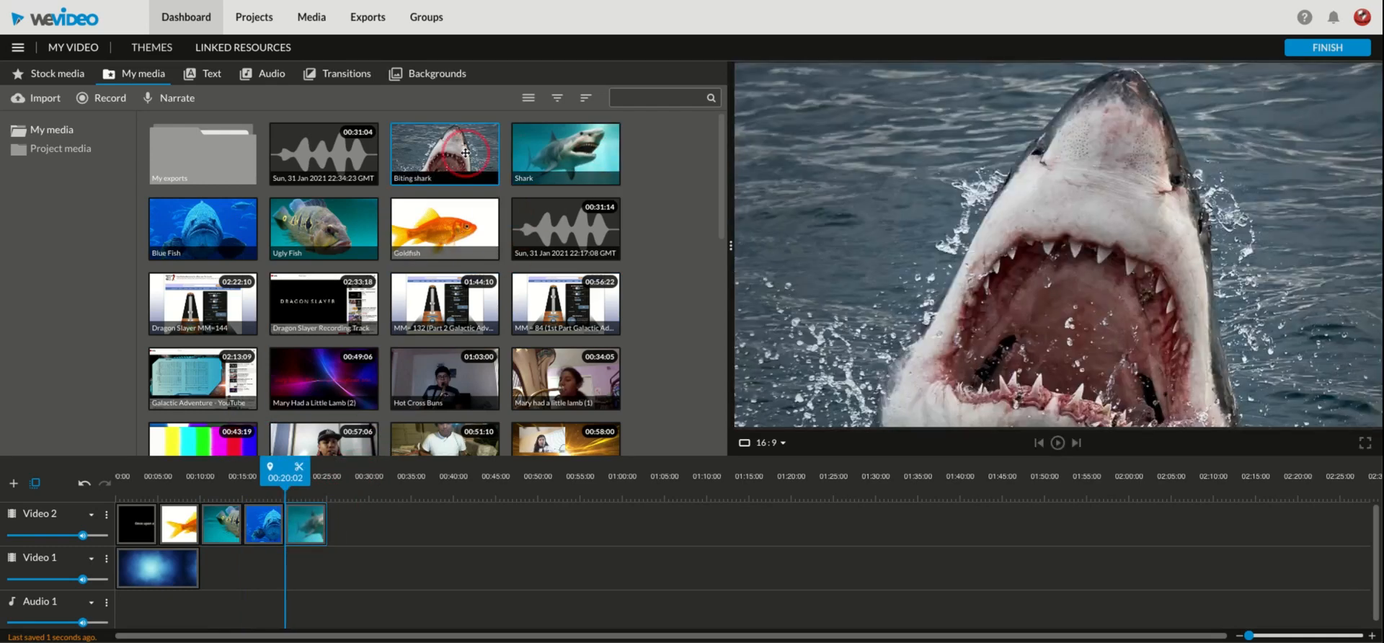
drag(466, 152, 361, 514)
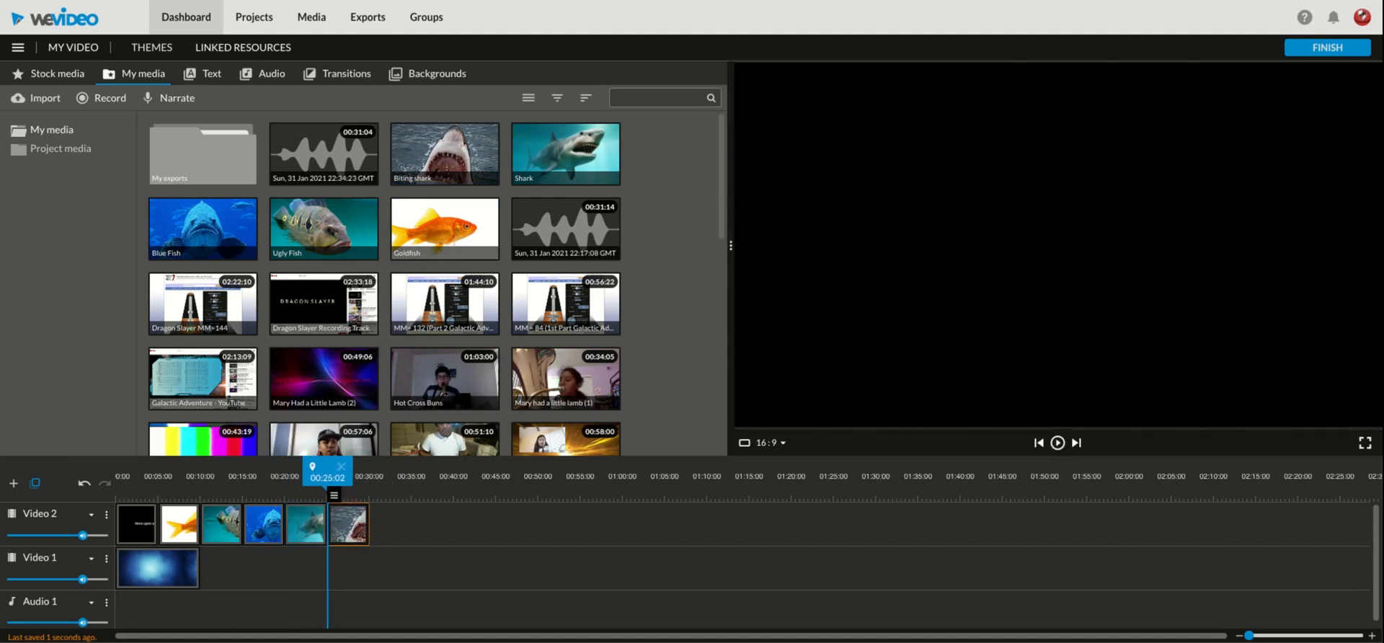
Step: Add a Whisper title after the Biting shark image and save its text as "The Biting End by" followed by the author's name
click(216, 81)
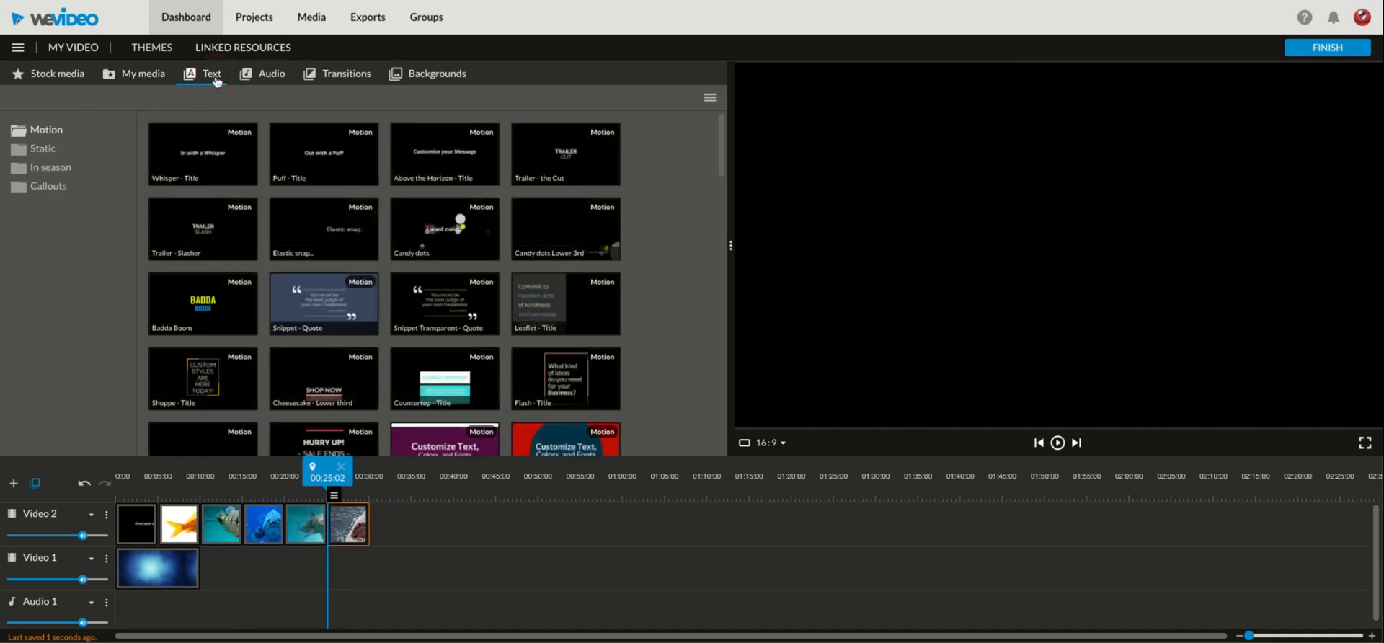
click(212, 153)
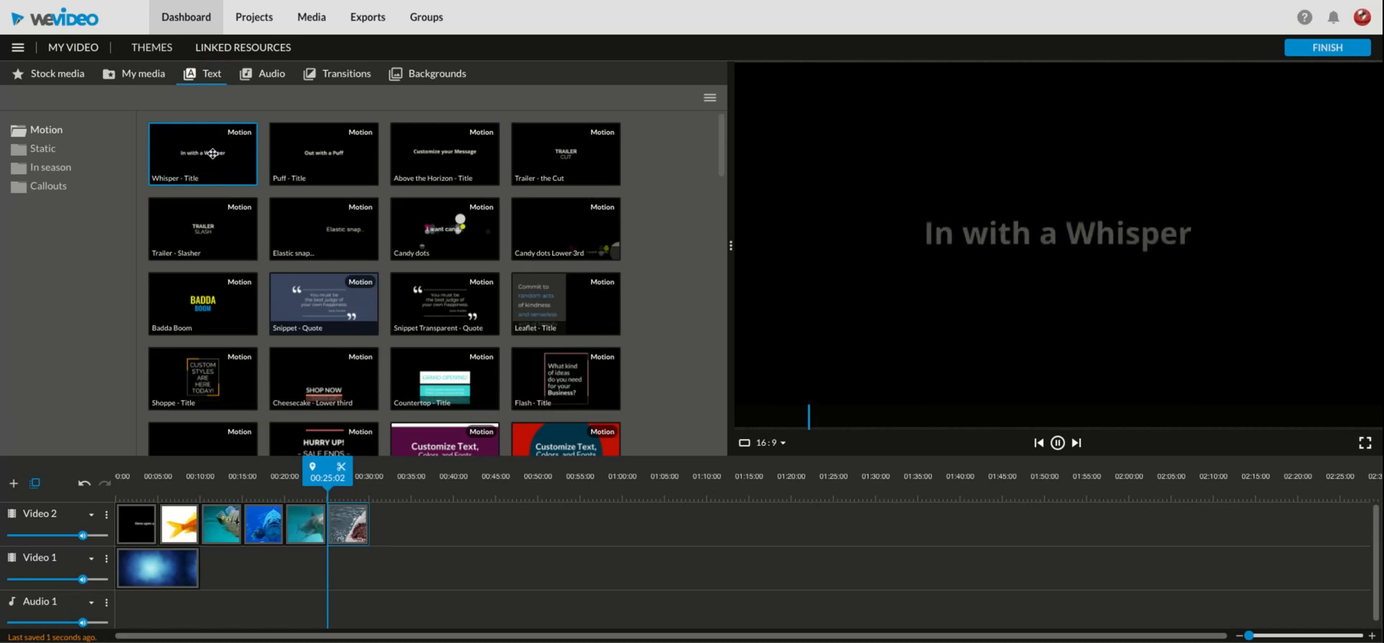
drag(213, 153, 392, 523)
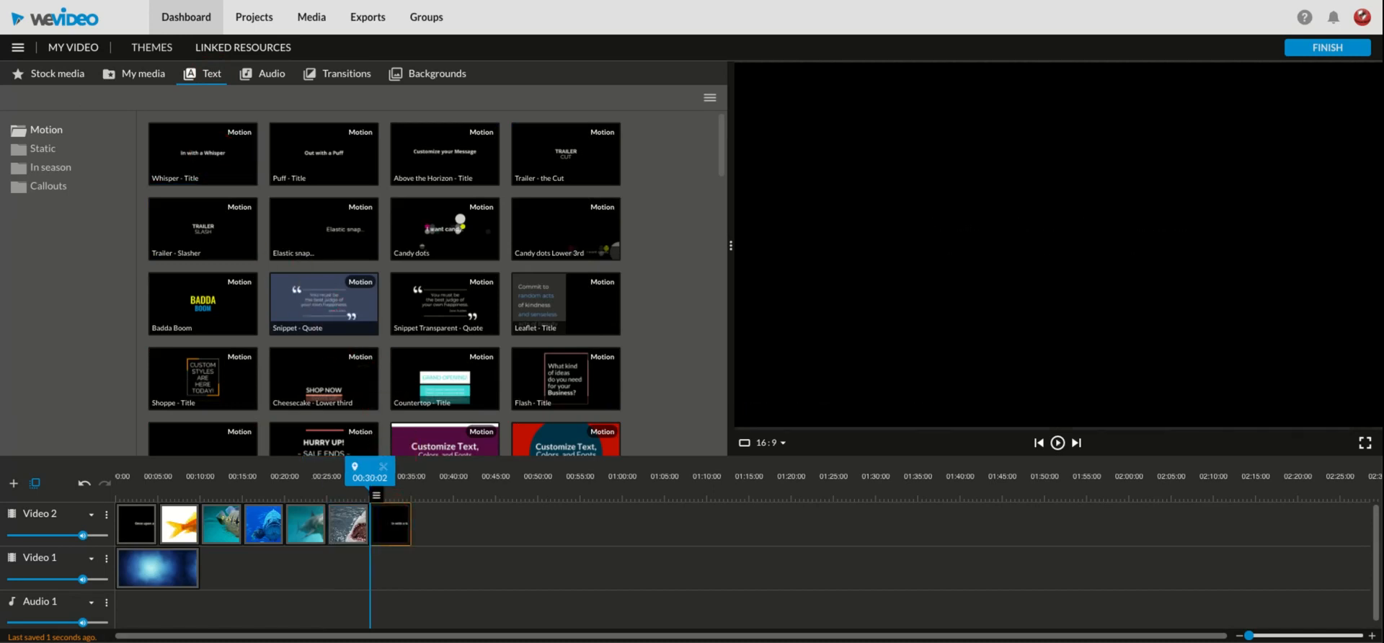
double_click(393, 524)
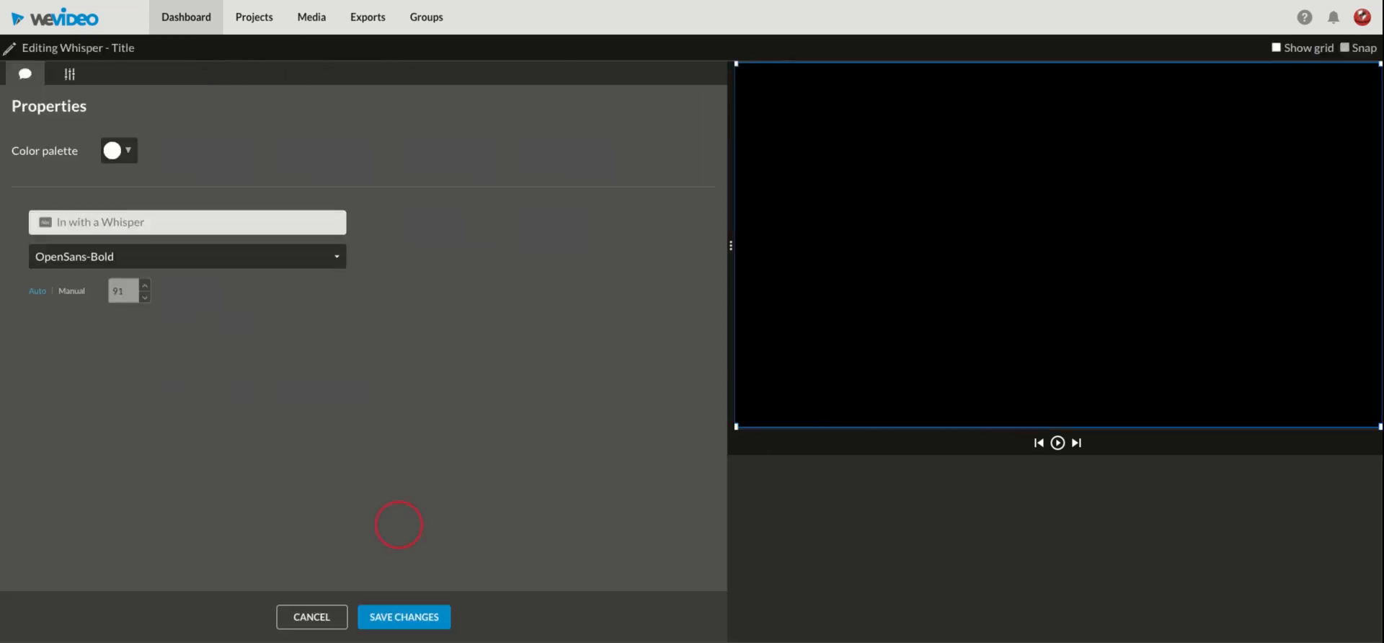
click(196, 221)
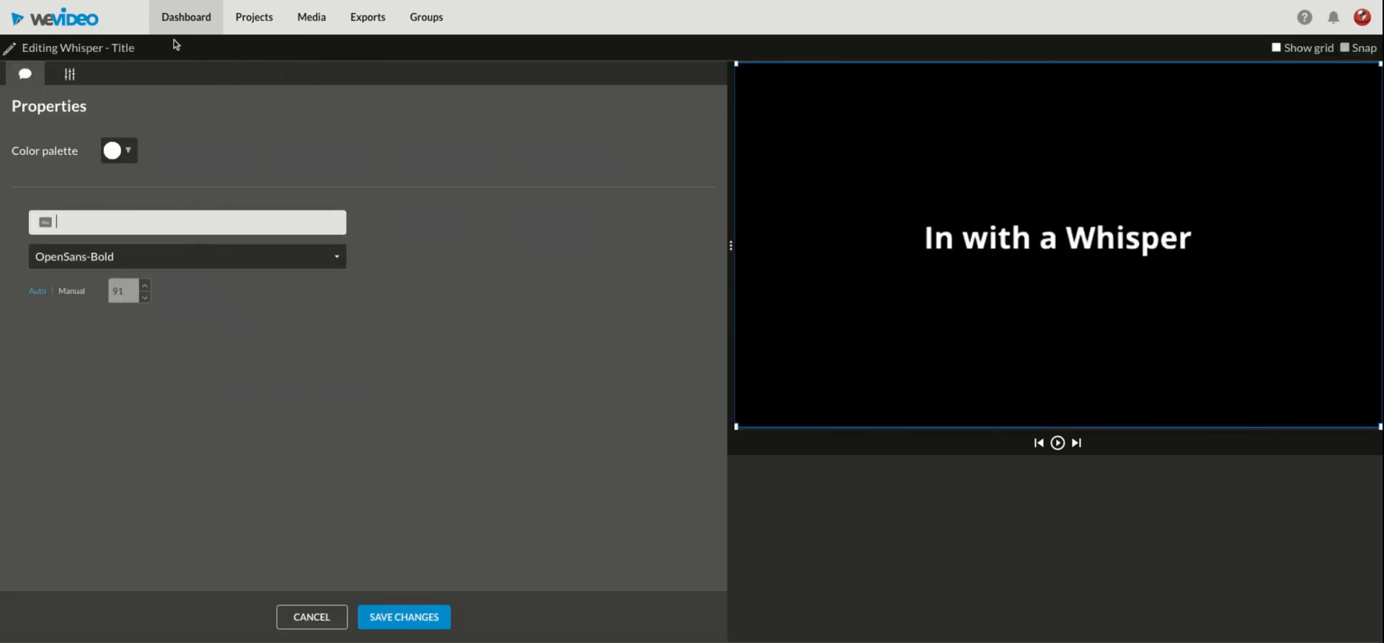
text(The)
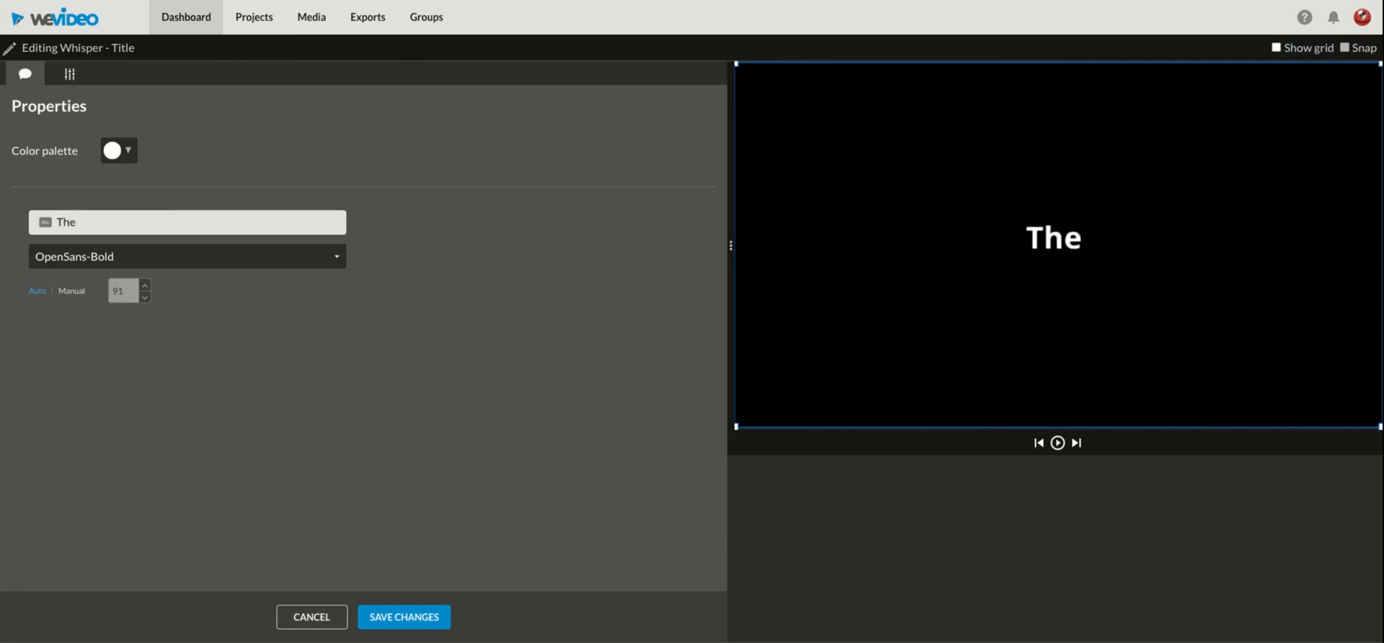
text( Biting)
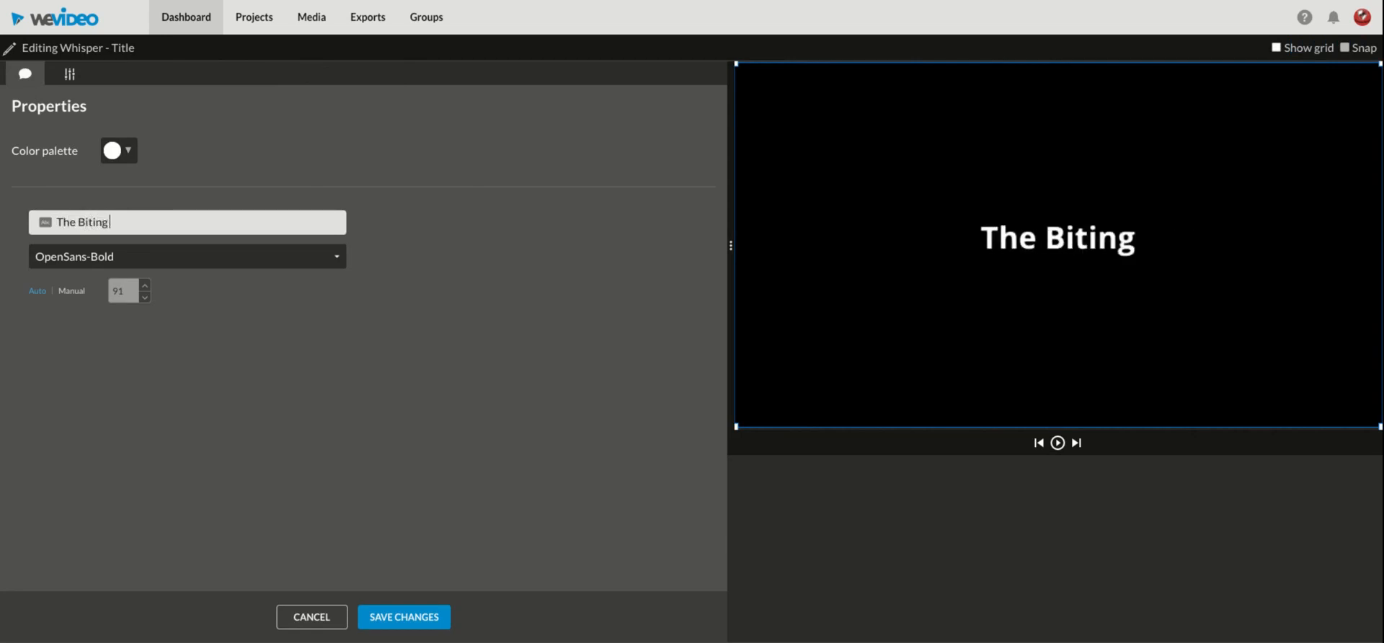
text( End b)
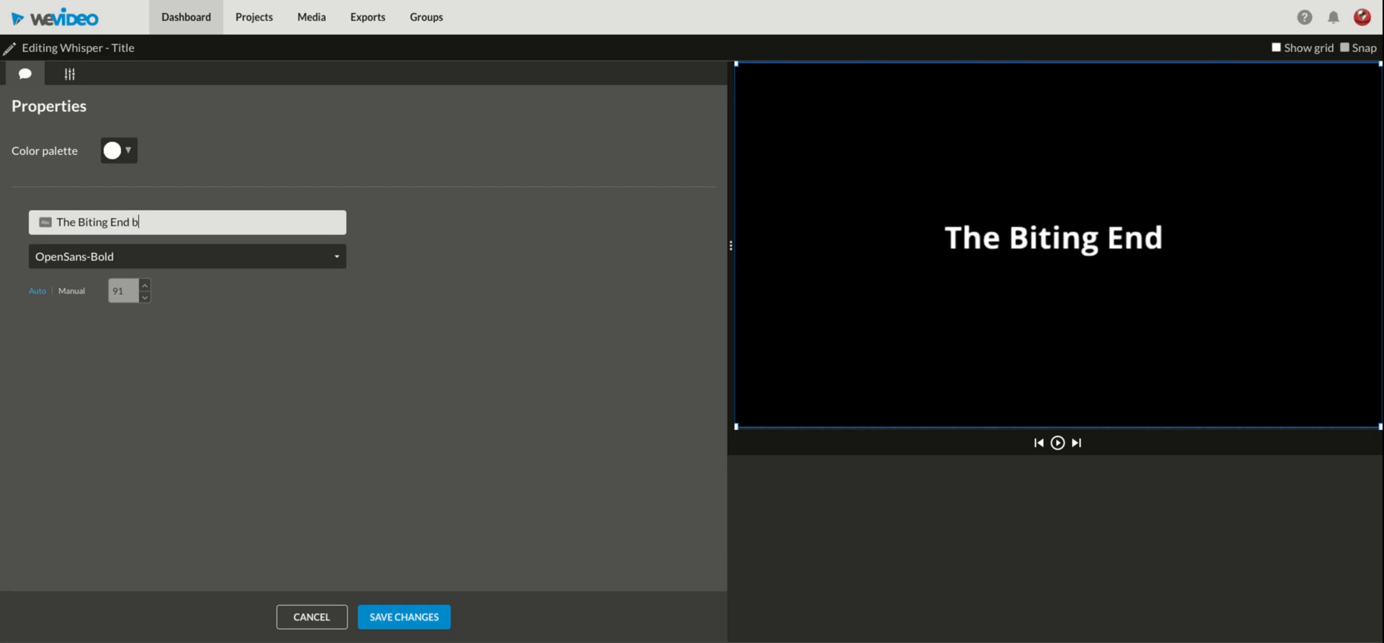
text(y Mrs. )
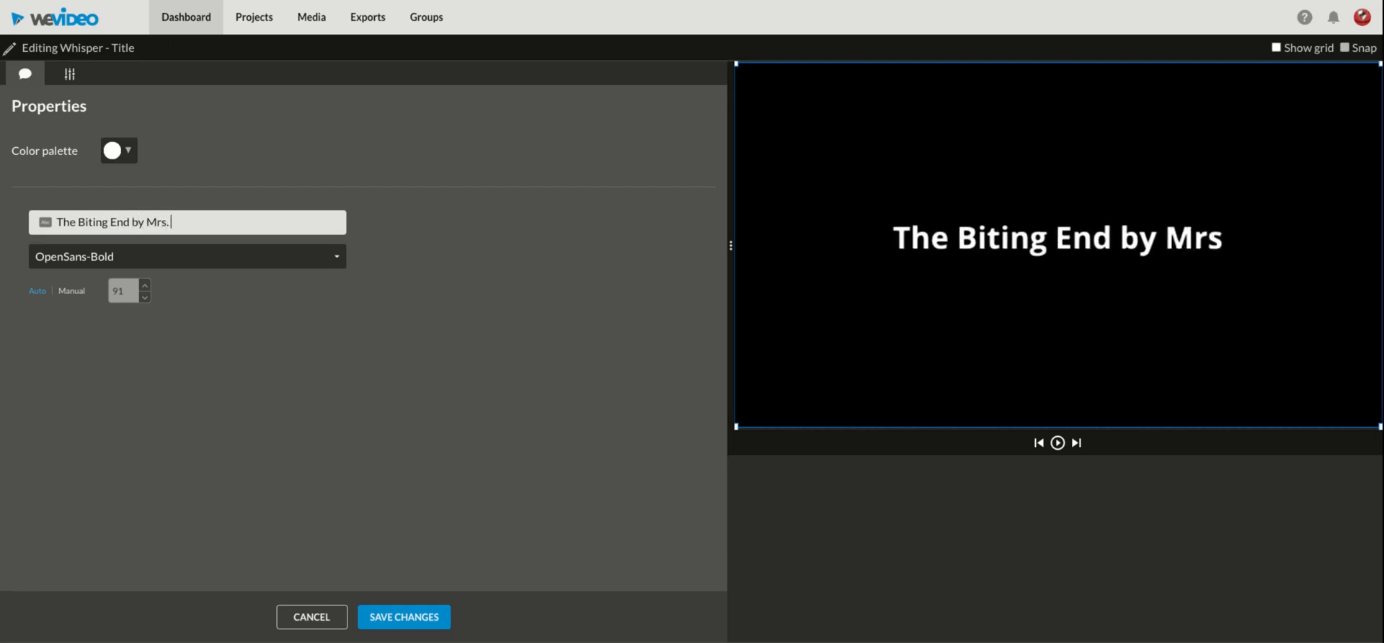
text(Urquidez)
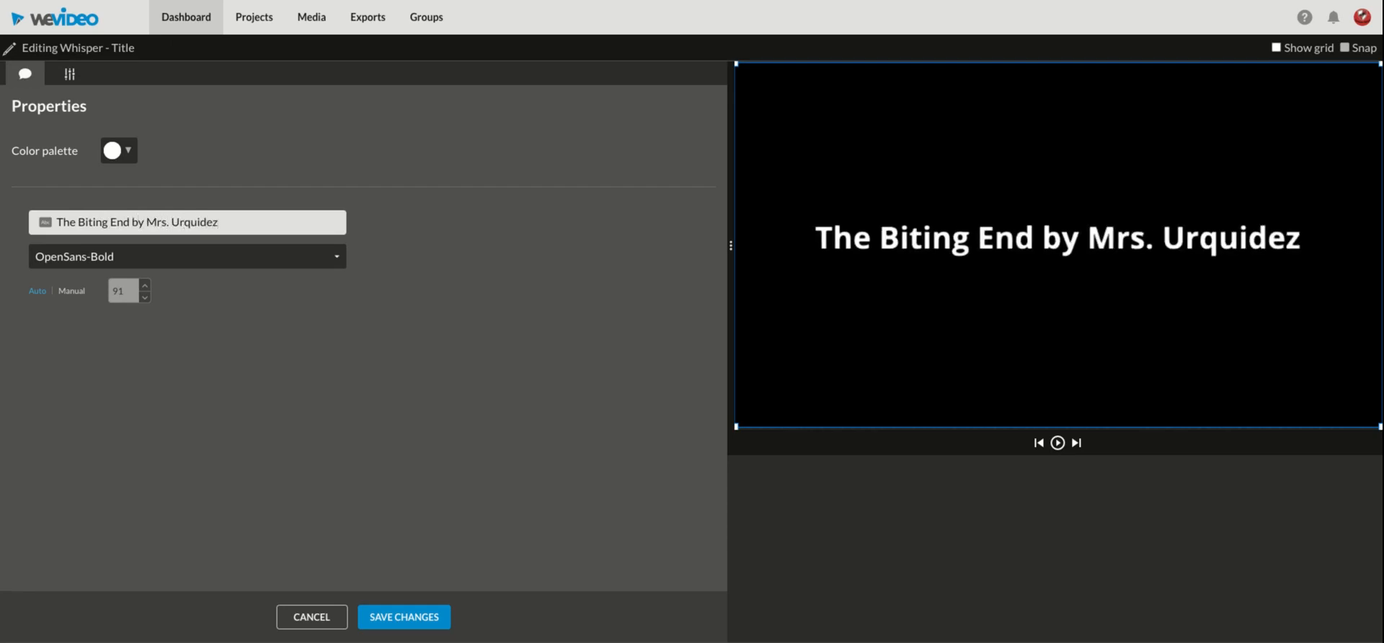
click(414, 619)
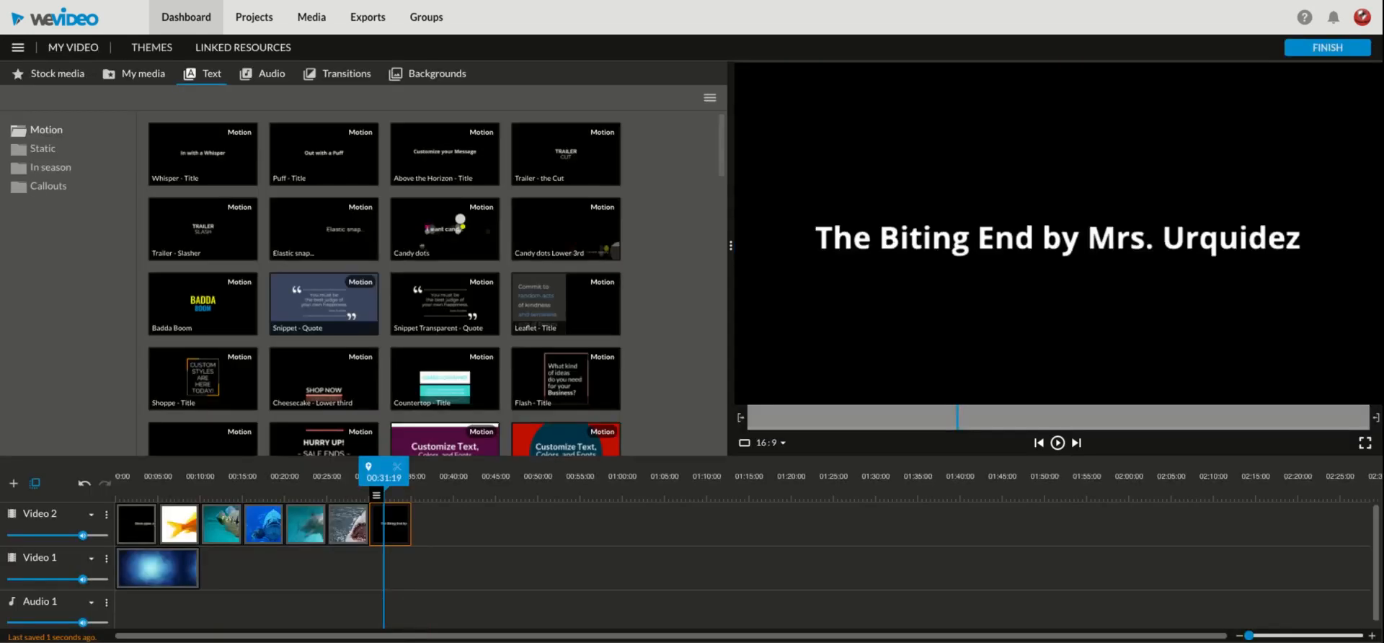
Step: Extend the Blue Smoke clip on Video 1 to 00:35:02 so it ends with the closing title
click(154, 569)
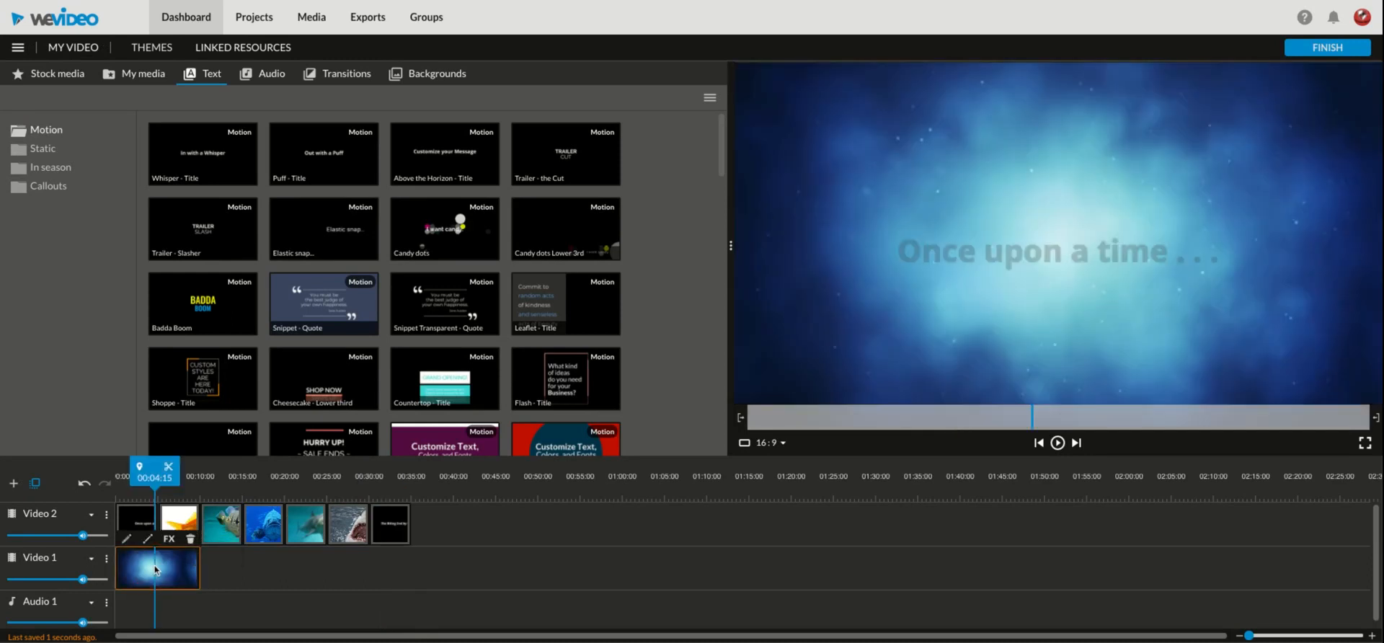
click(200, 568)
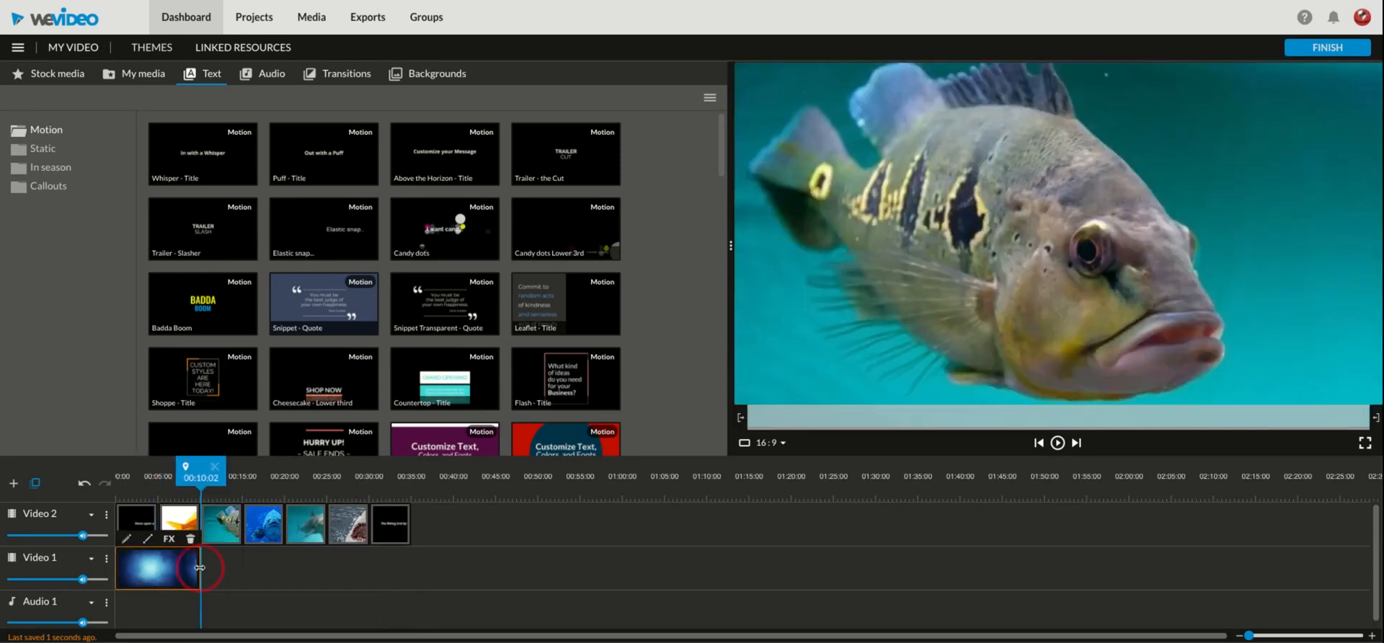
drag(199, 568, 411, 570)
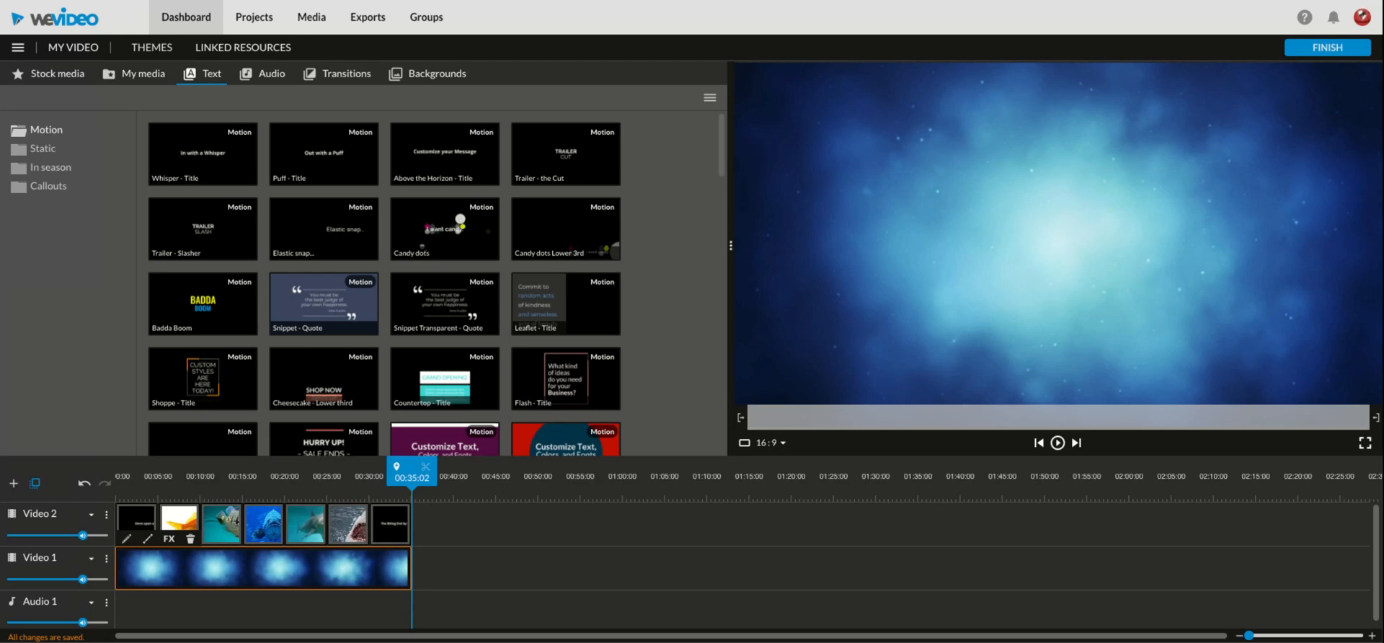
Step: Record a voice narration for the fish story video with the Narrate tool
click(144, 74)
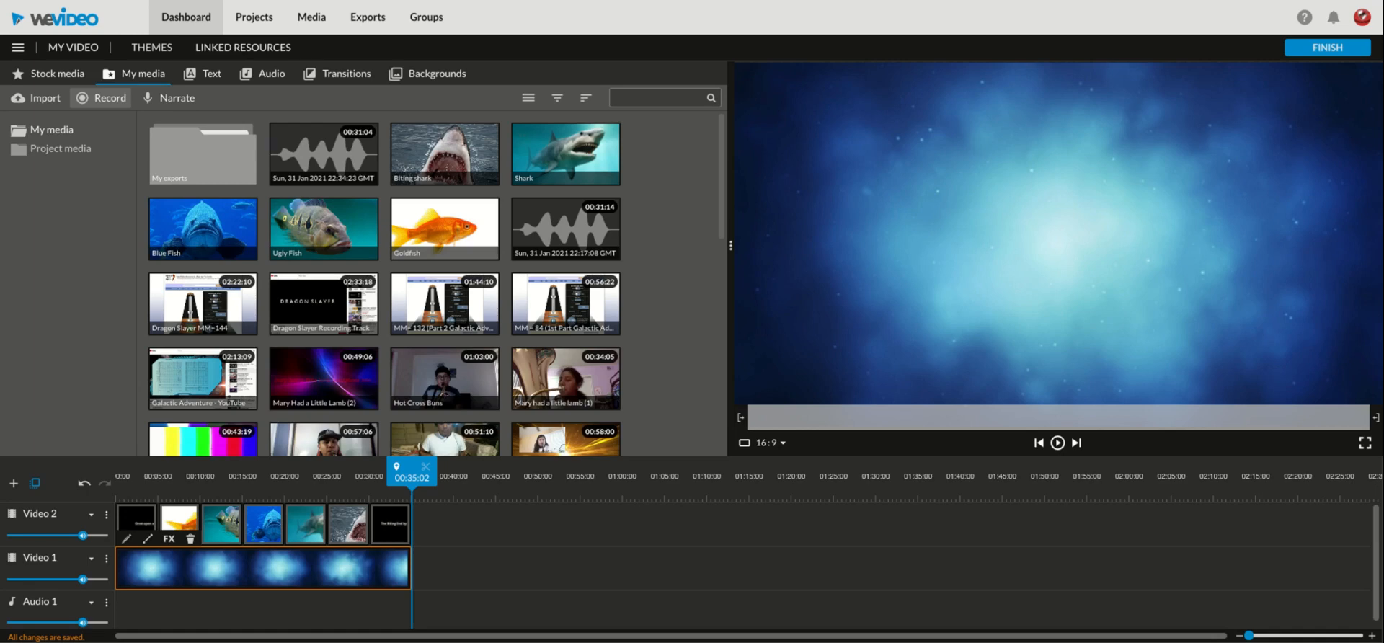
click(186, 104)
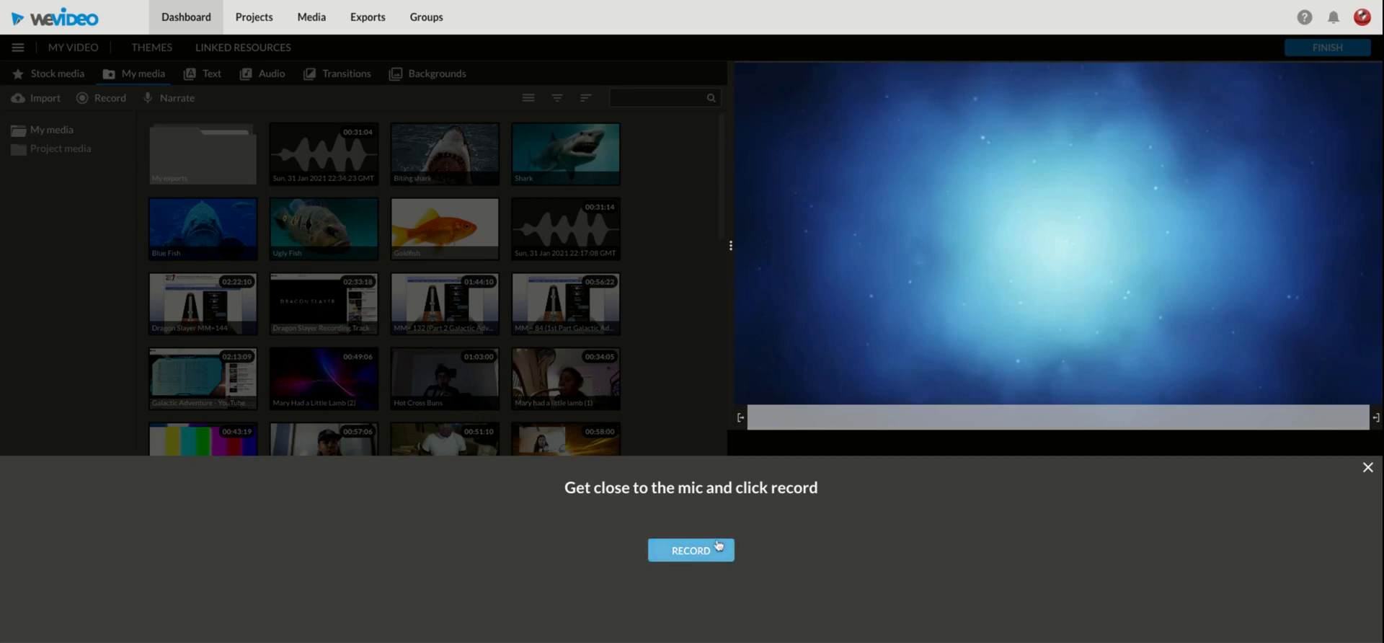
click(693, 552)
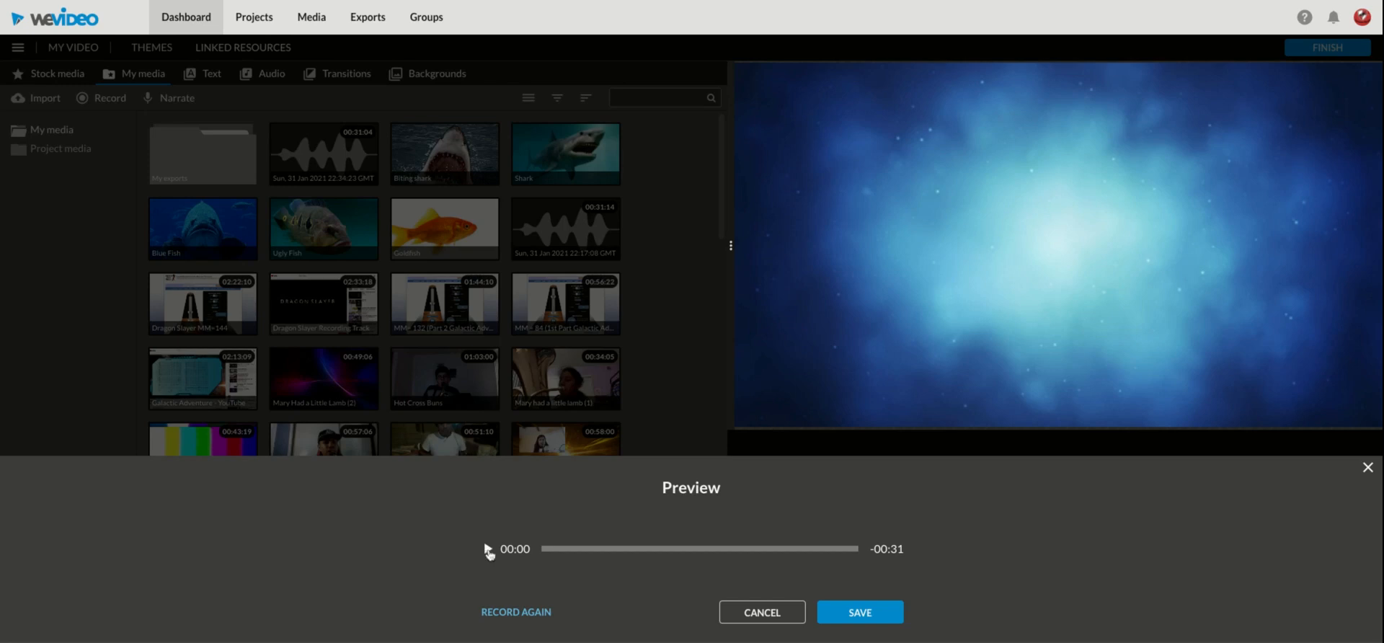
Step: Play back the first half of the recorded narration and save the recording
click(488, 550)
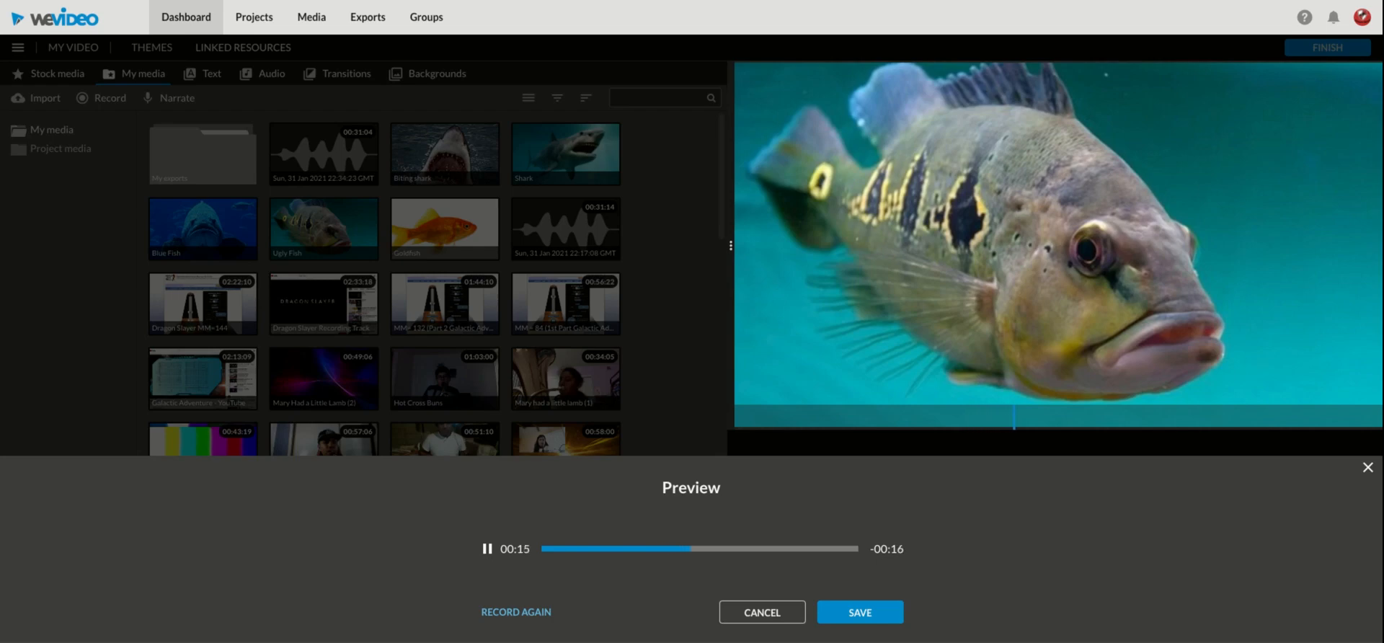
click(488, 549)
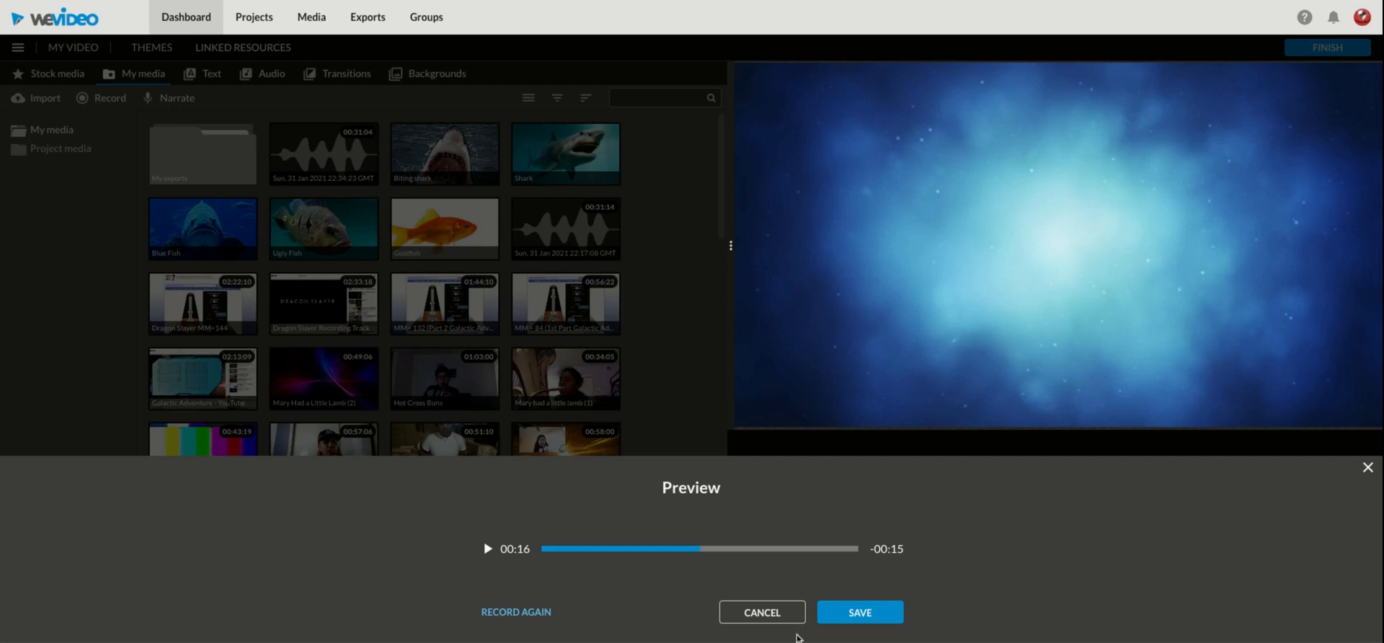
click(875, 612)
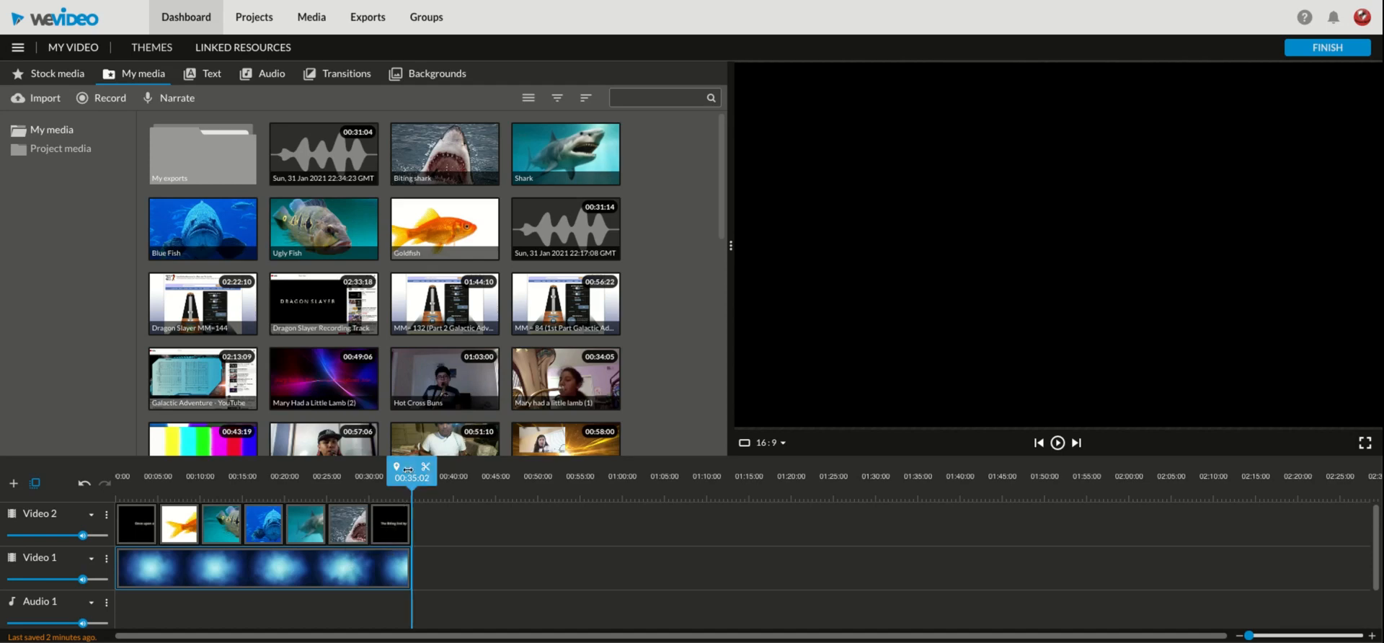
Step: Play the project from 00:00:00 to review the opening title and the Goldfish image
drag(410, 467, 116, 469)
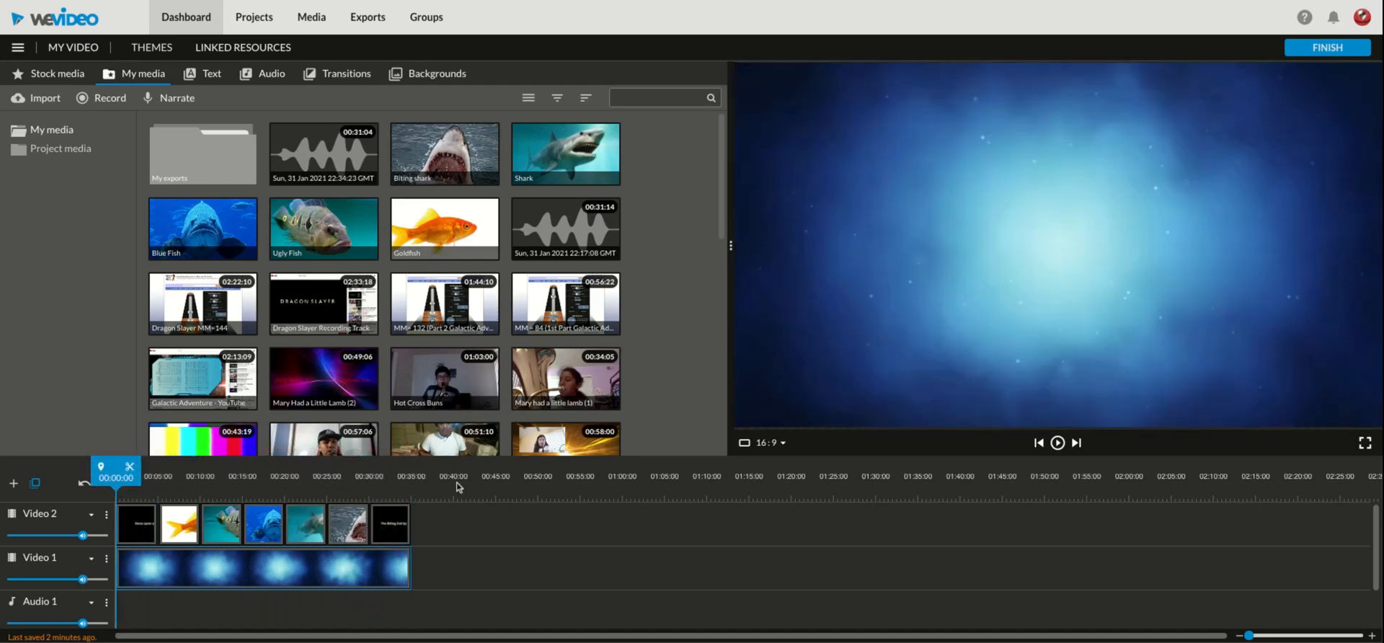
click(1057, 443)
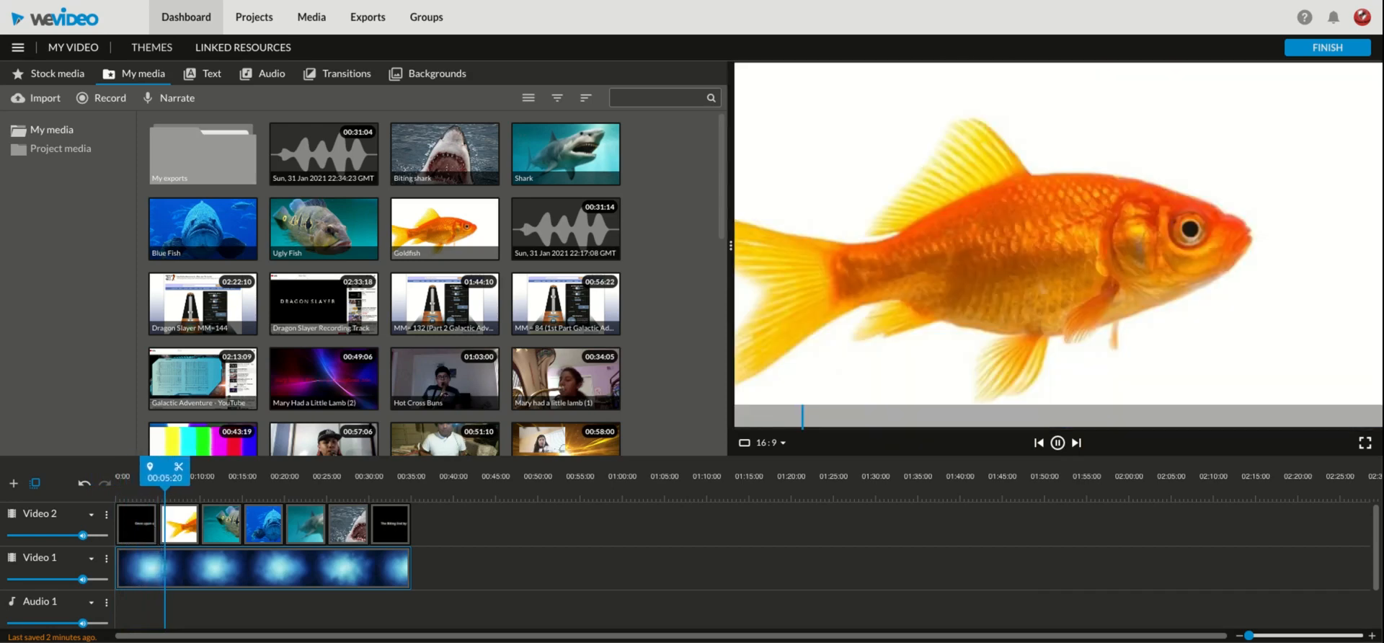
click(1057, 442)
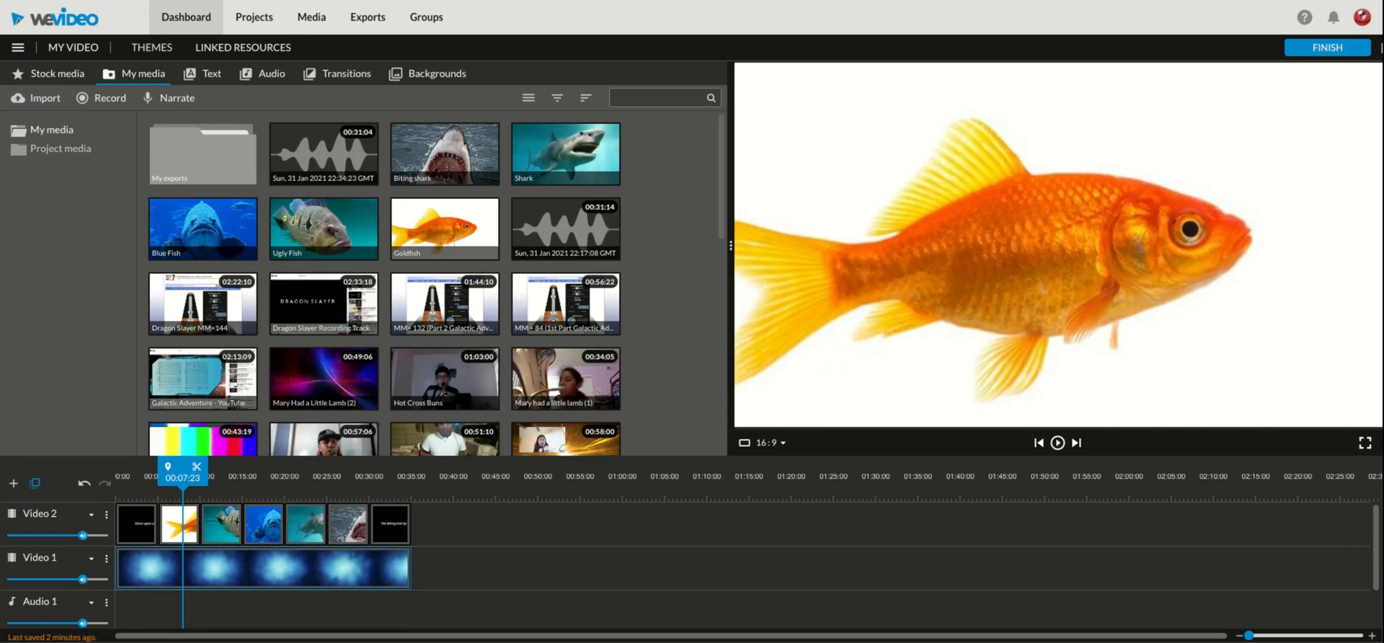
Step: Finish the project and set the export title to "Shark! by" followed by the author's name
click(1334, 49)
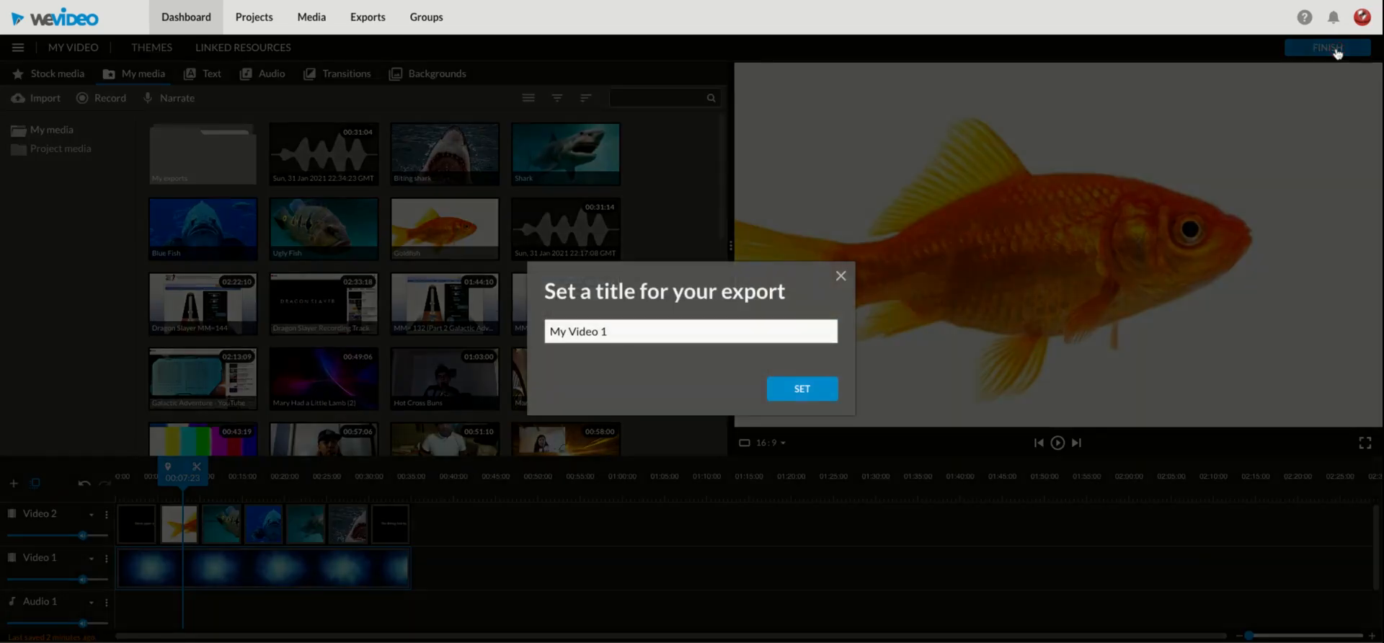
click(617, 334)
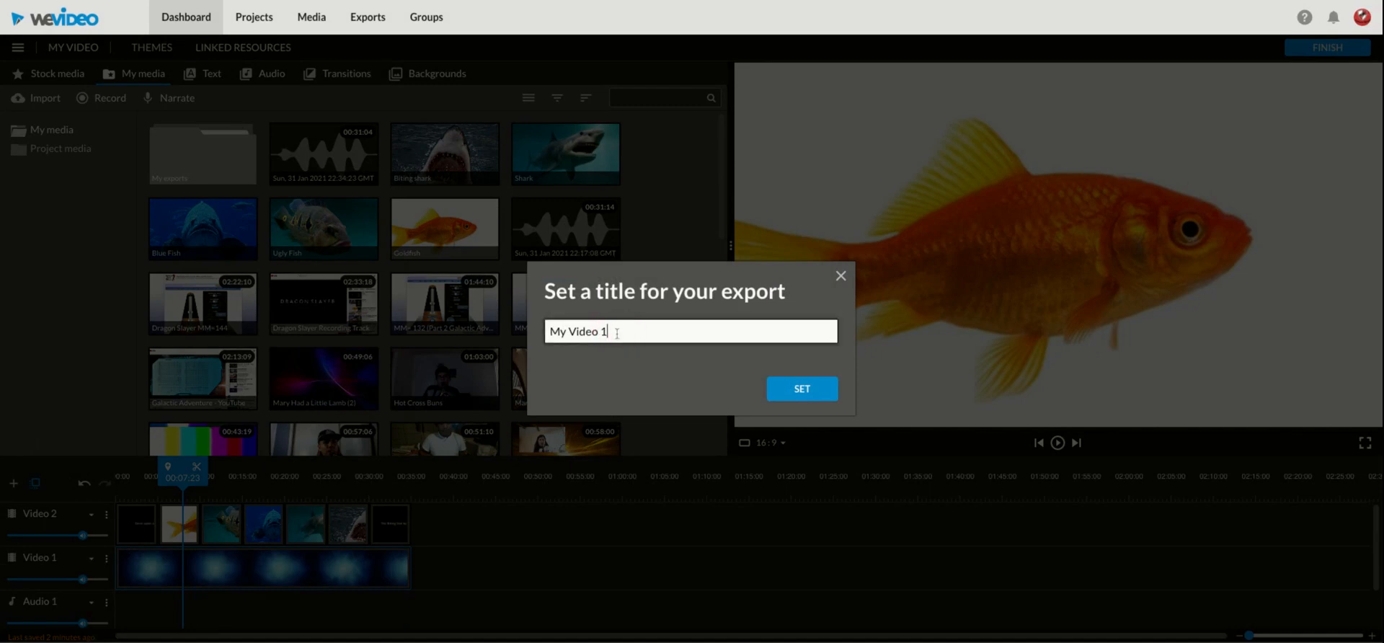
key(BackSpace)
key(BackSpace)
key(BackSpace)
key(BackSpace)
key(BackSpace)
key(BackSpace)
key(BackSpace)
key(BackSpace)
key(BackSpace)
key(BackSpace)
text(Shr)
key(BackSpace)
text(ark! by Mrs. Urquidez)
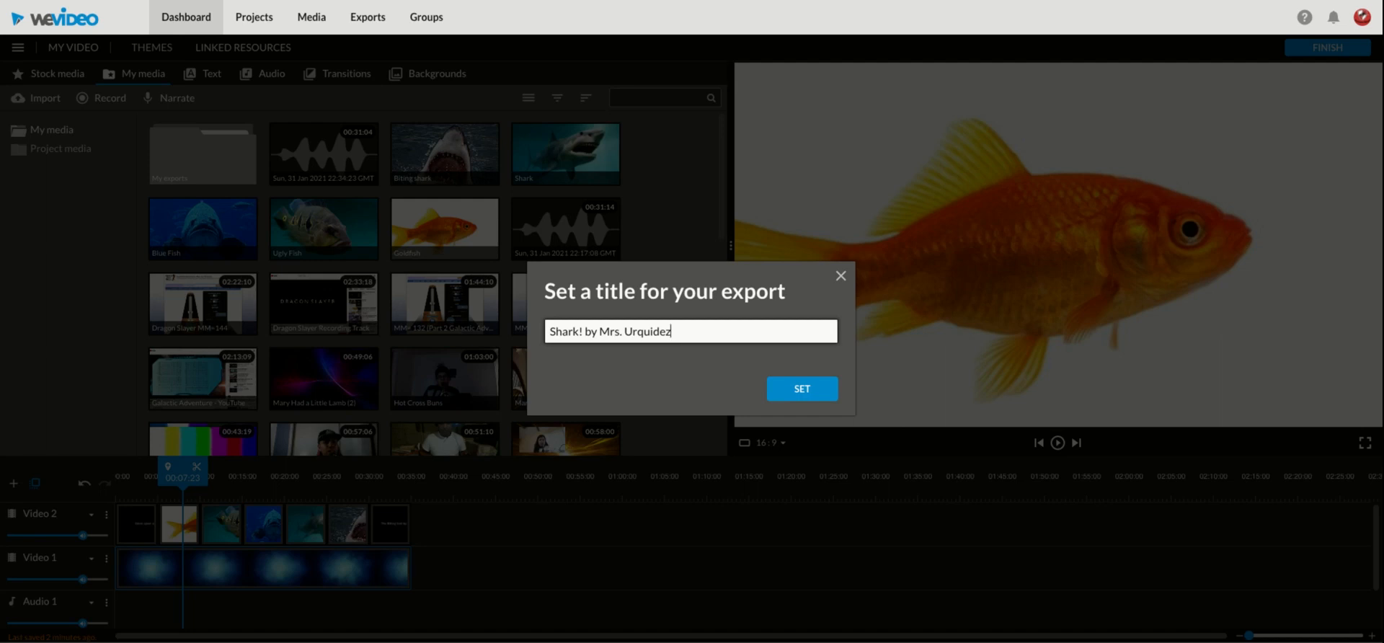
click(789, 390)
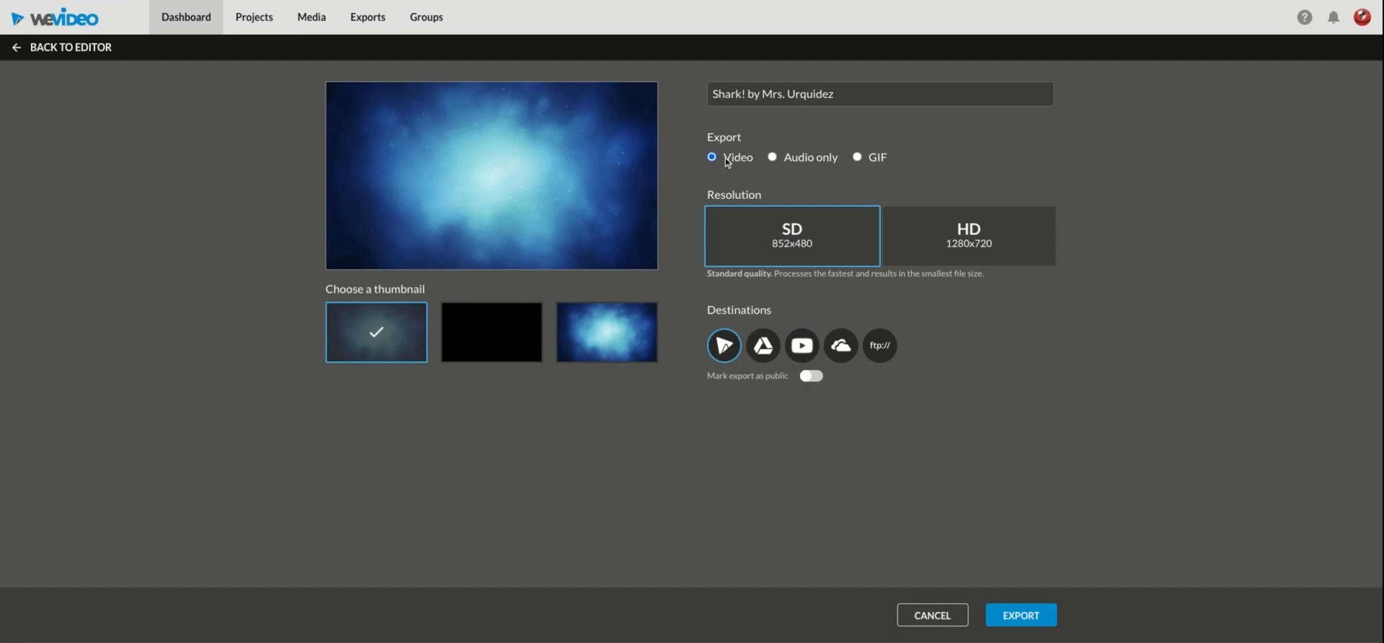
Step: Export the video with Google Drive as a destination and the export marked as public
click(764, 348)
click(809, 380)
click(1029, 615)
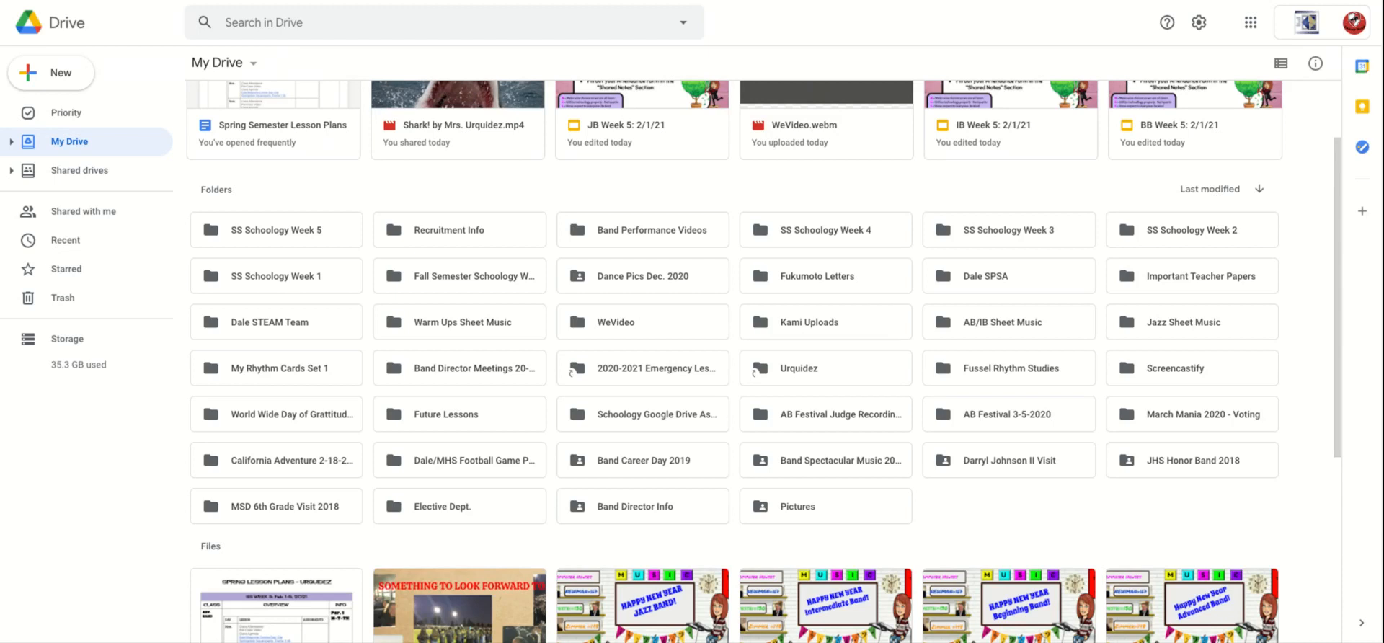
Step: In Google Drive's WeVideo folder, set link sharing of the exported Shark! video to Anyone with the link
click(615, 321)
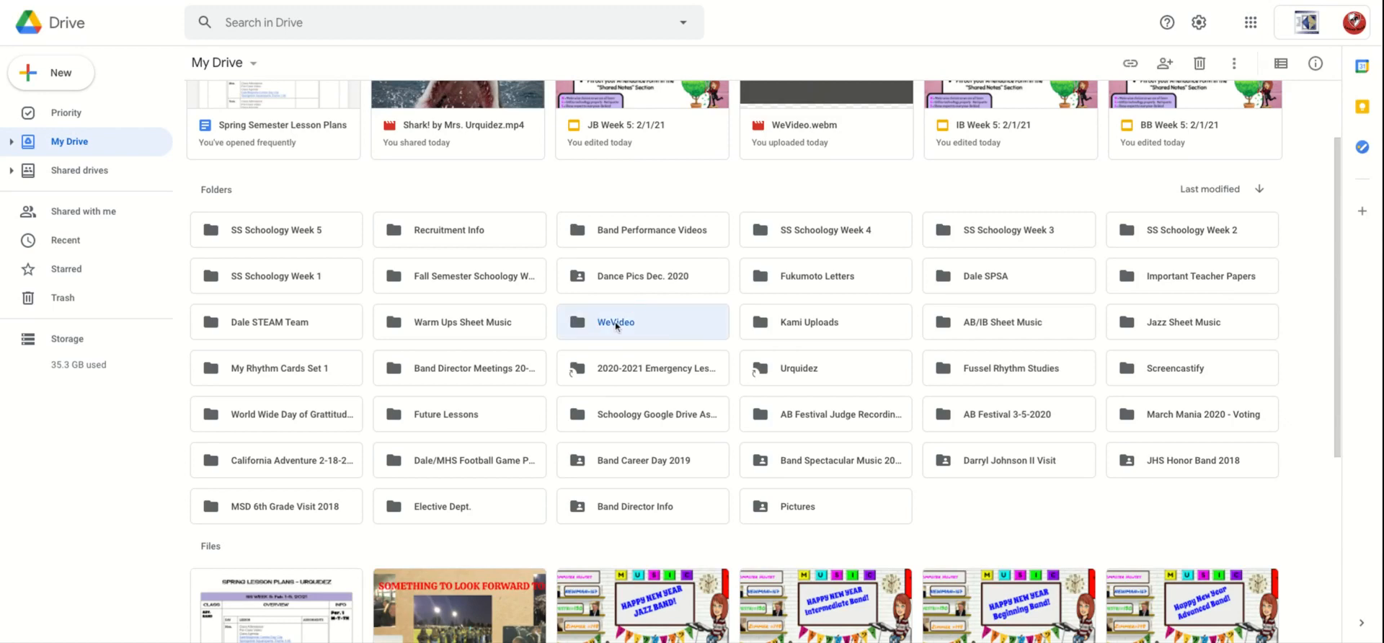
double_click(615, 321)
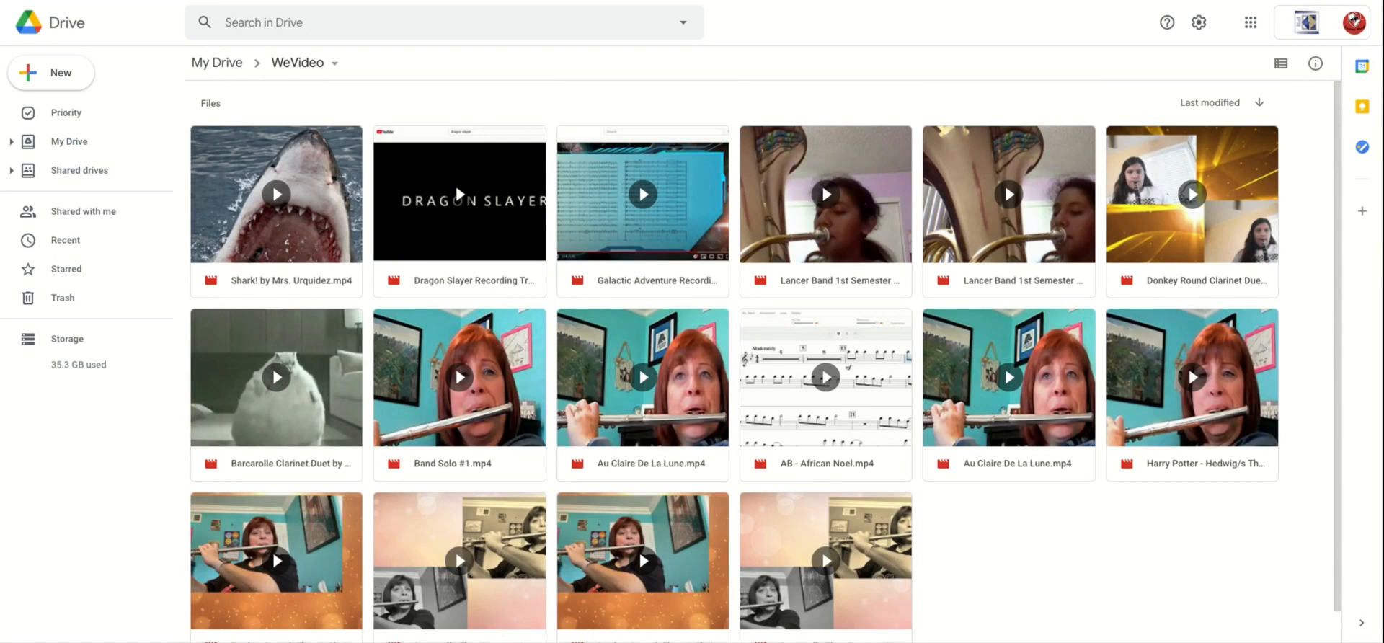
right_click(258, 191)
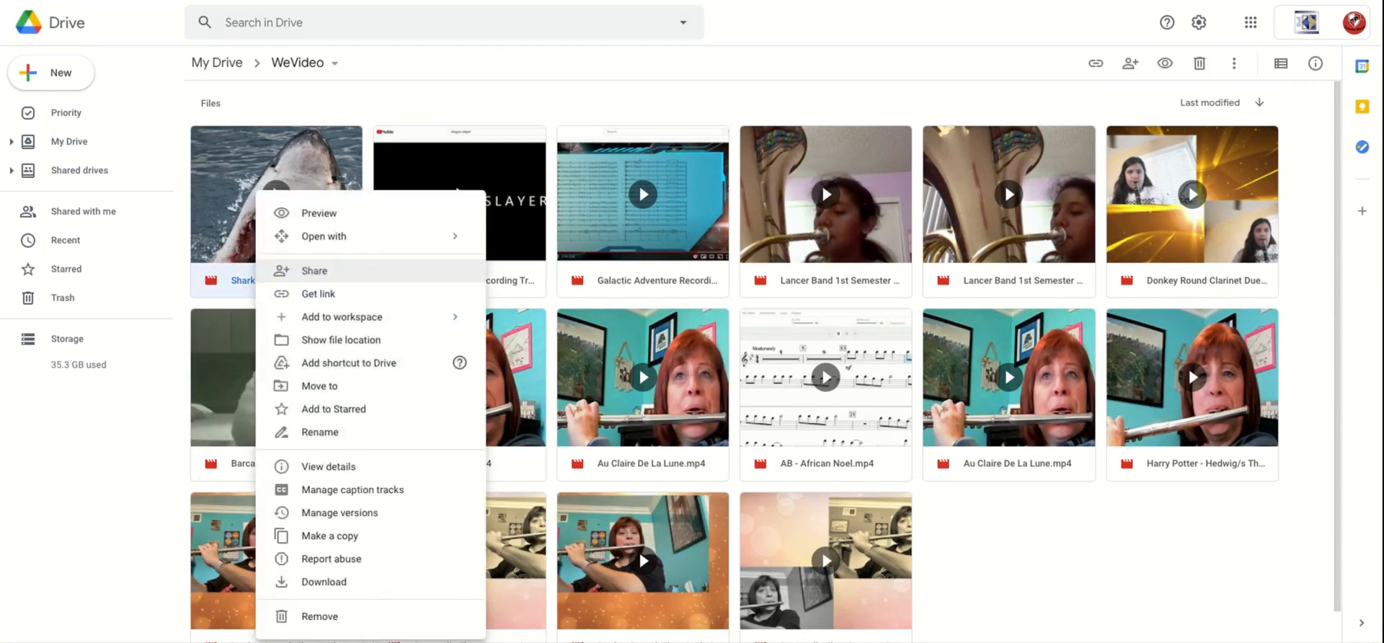
click(318, 272)
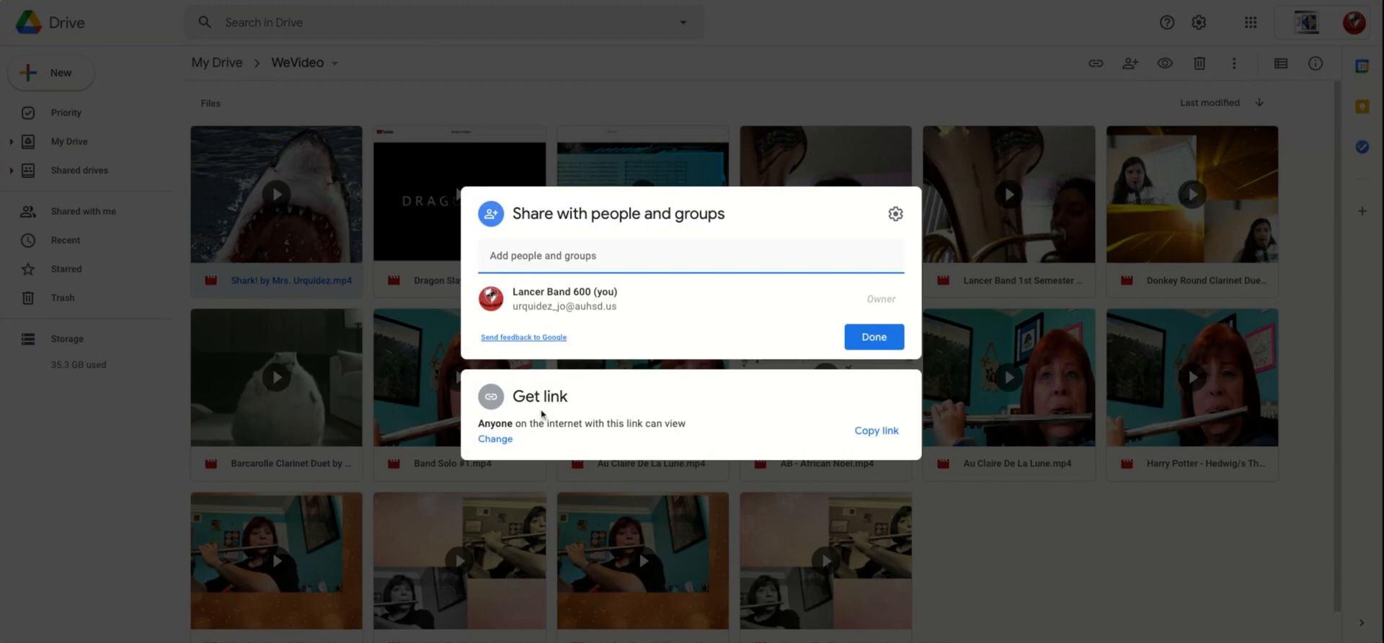
click(500, 442)
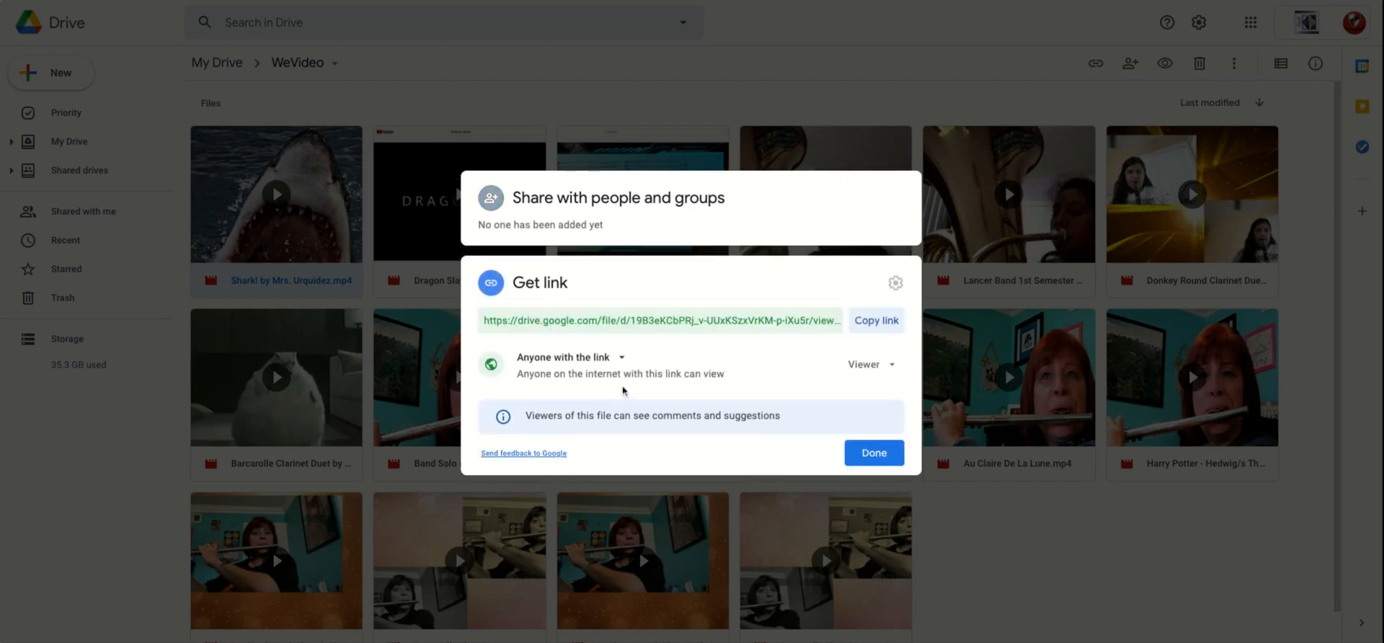
click(624, 359)
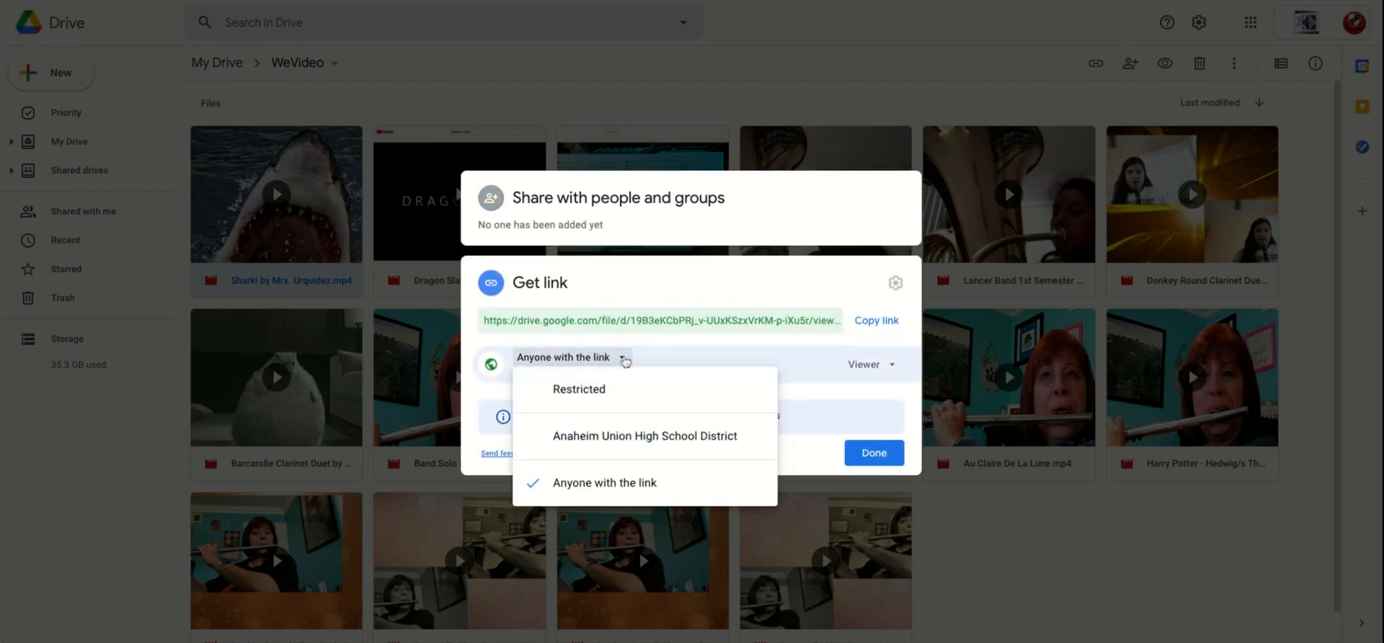
click(602, 483)
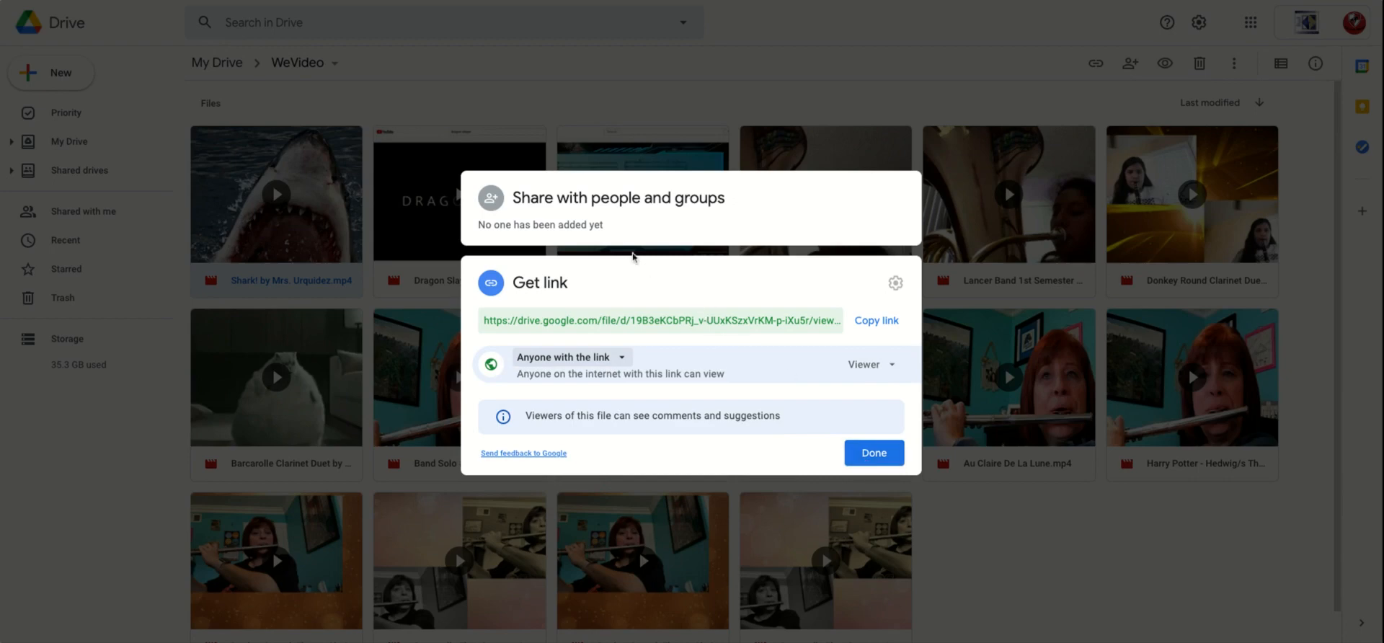
Step: Search for "lancer" among people and groups and add Lancer Band 600 as a recipient of the Shark! video
click(604, 224)
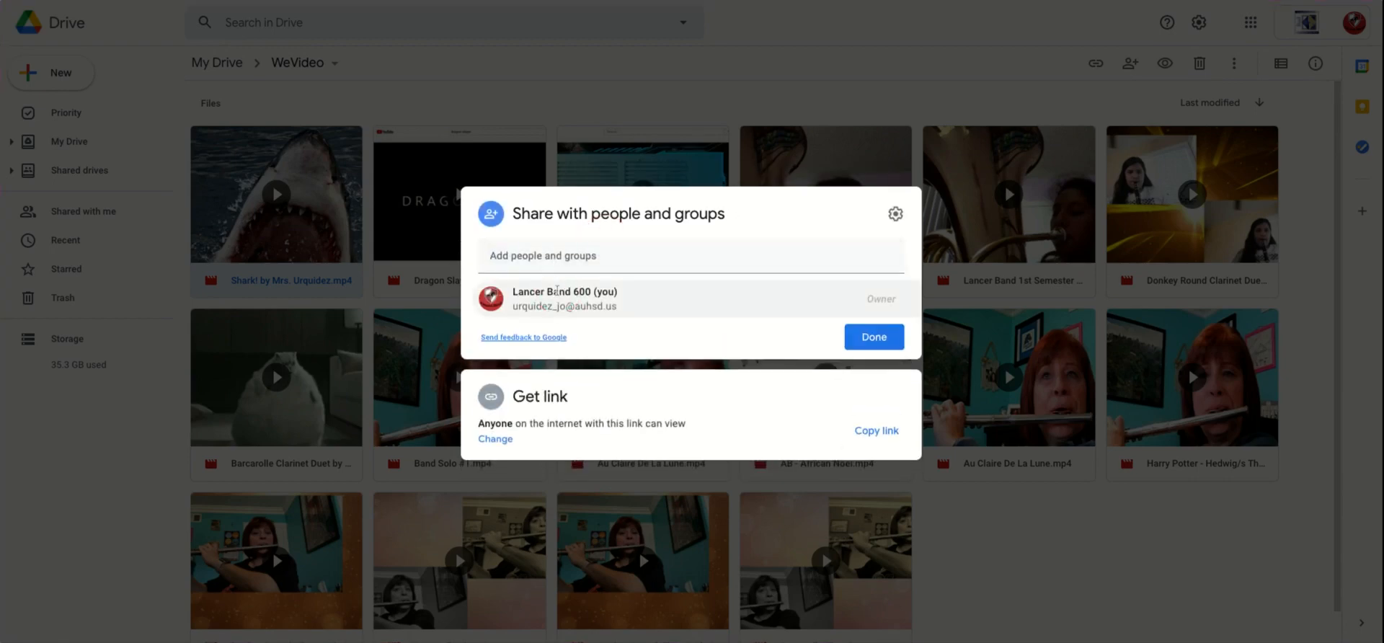
mouse_move(557, 291)
click(515, 263)
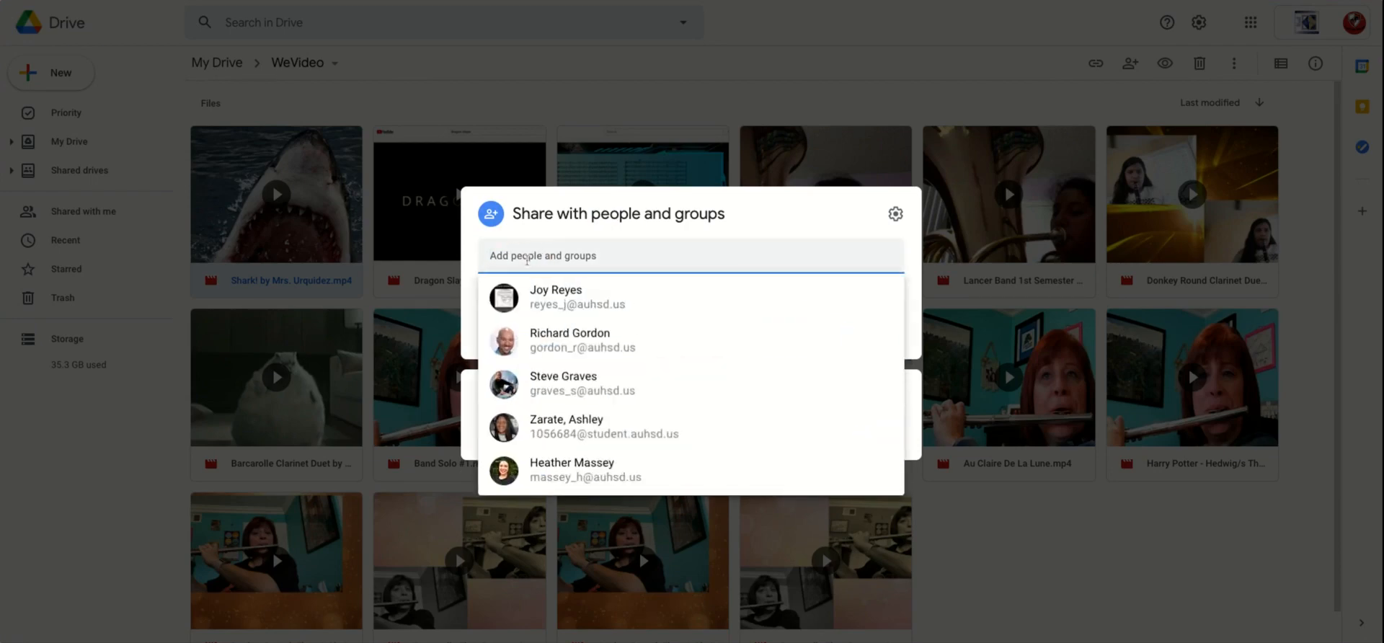
click(527, 254)
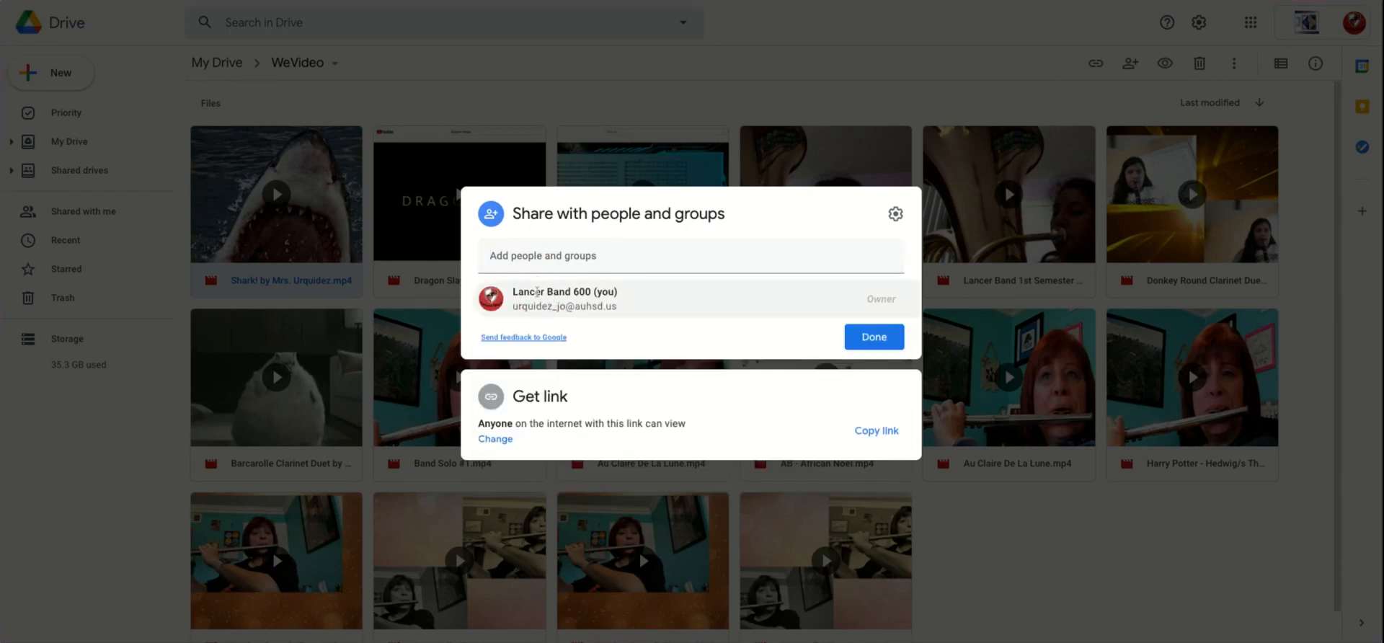
mouse_move(536, 290)
click(535, 254)
text(lancer)
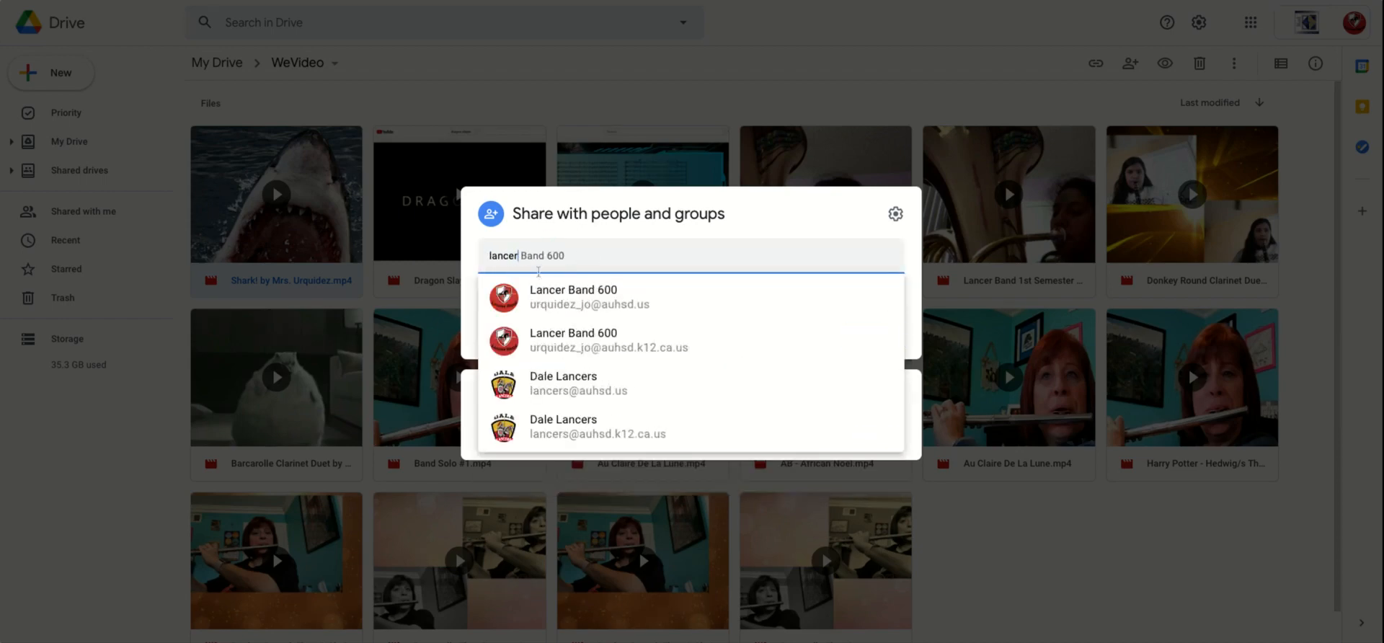
click(561, 297)
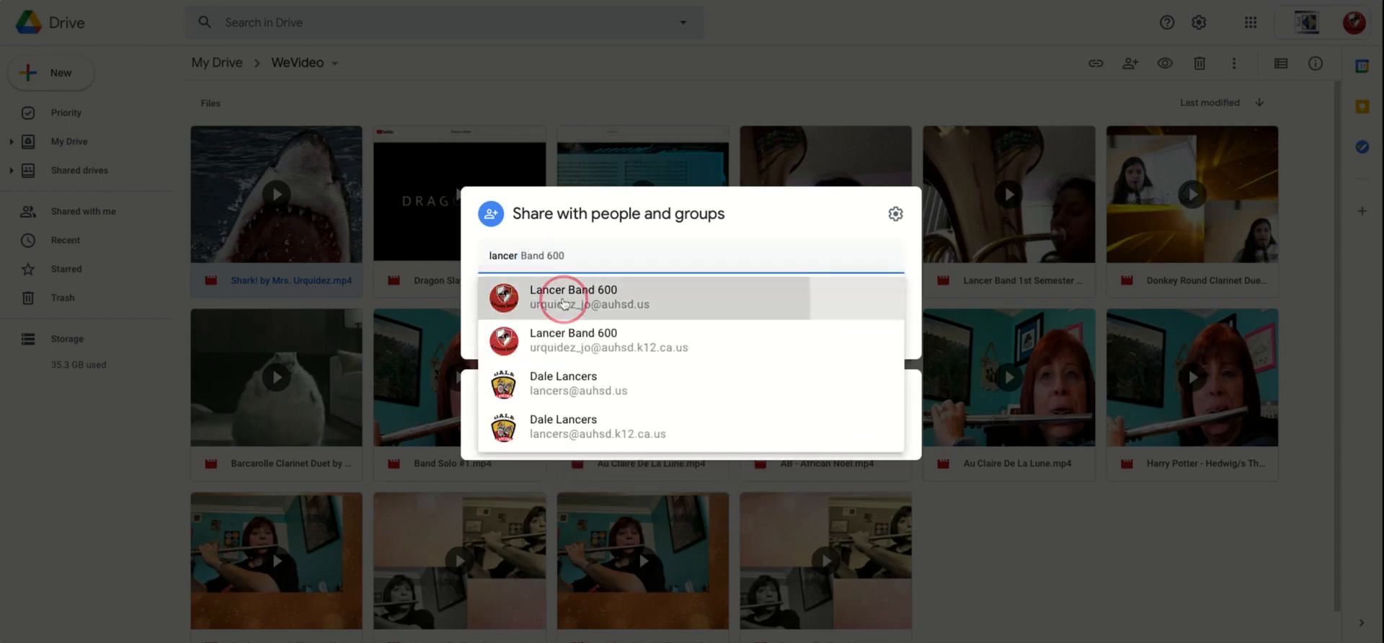
Step: Write the sharing message "Here is my video." for the recipient
click(551, 312)
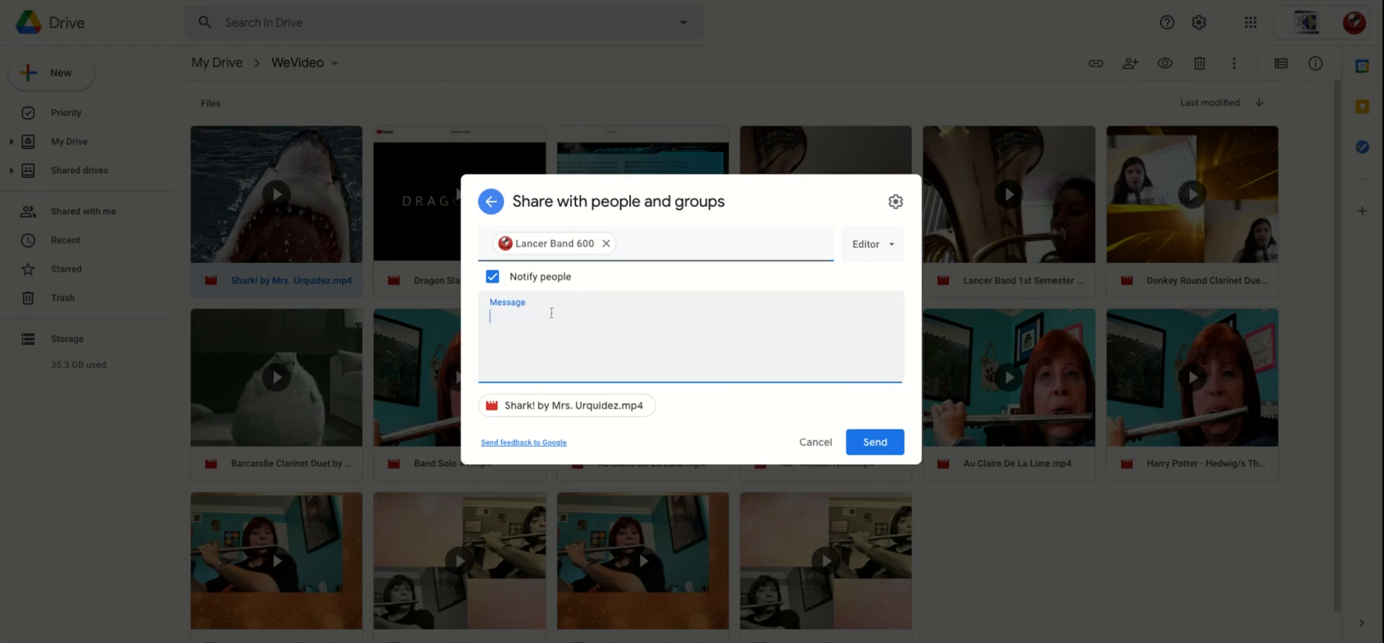
text(Here is my video.)
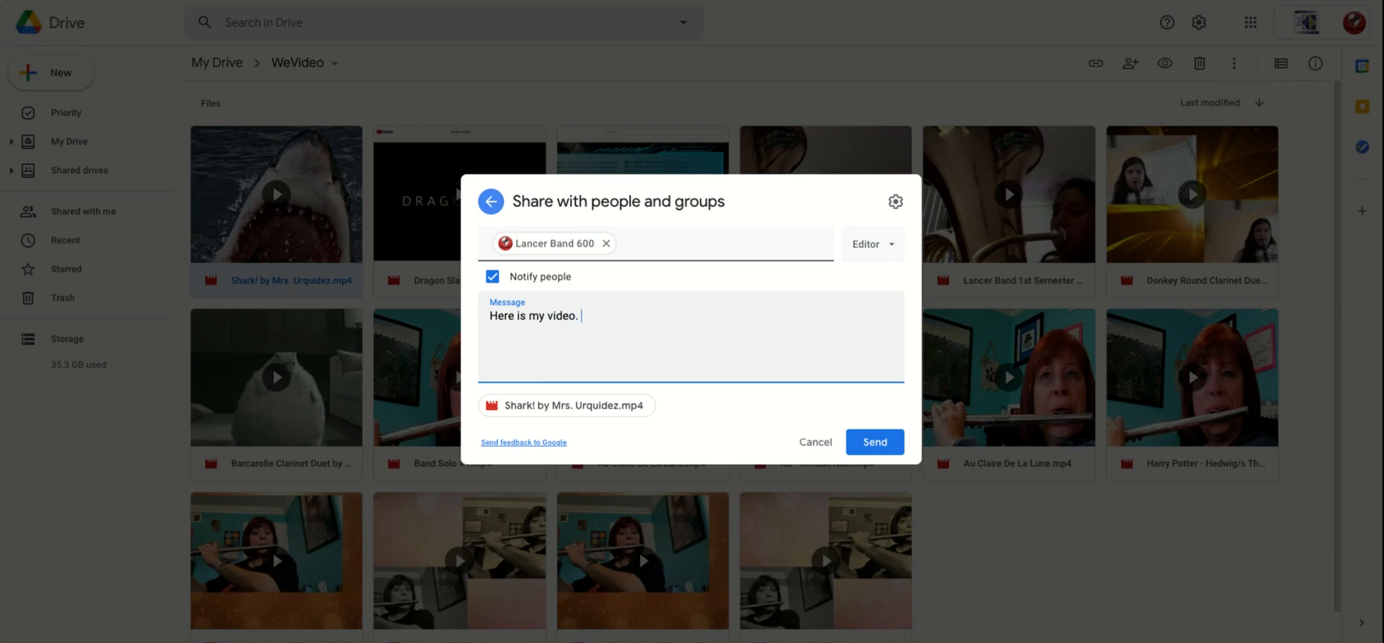